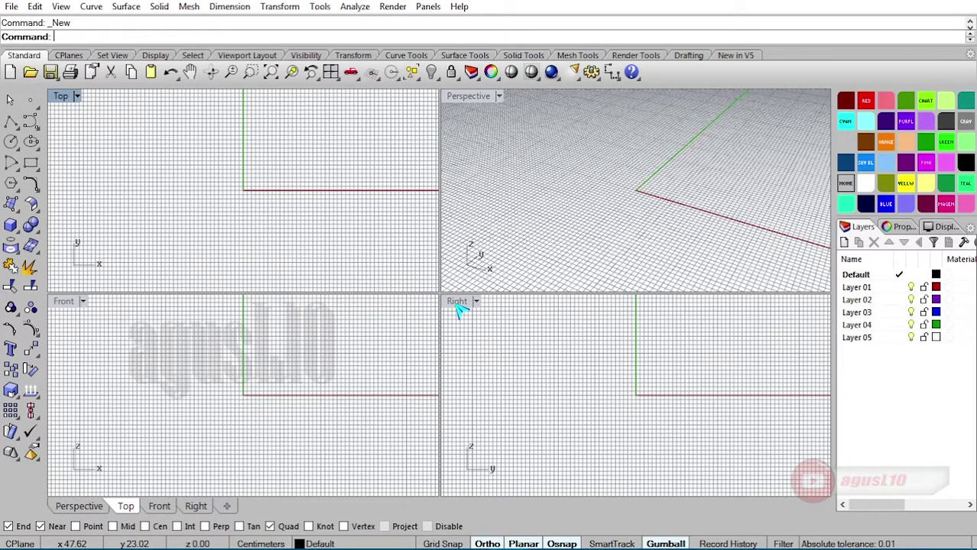
Maximize the Right viewport and hide its construction grid and axes.
double_click(457, 304)
scroll(424, 250, down, 10)
scroll(450, 237, up, 6)
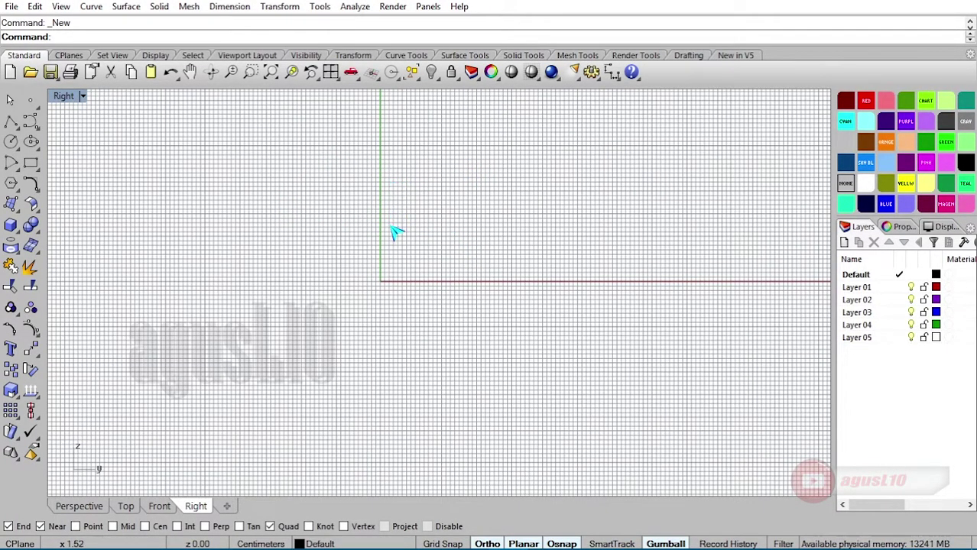
key(F7)
key(F7)
key(F7)
key(F7)
key(F7)
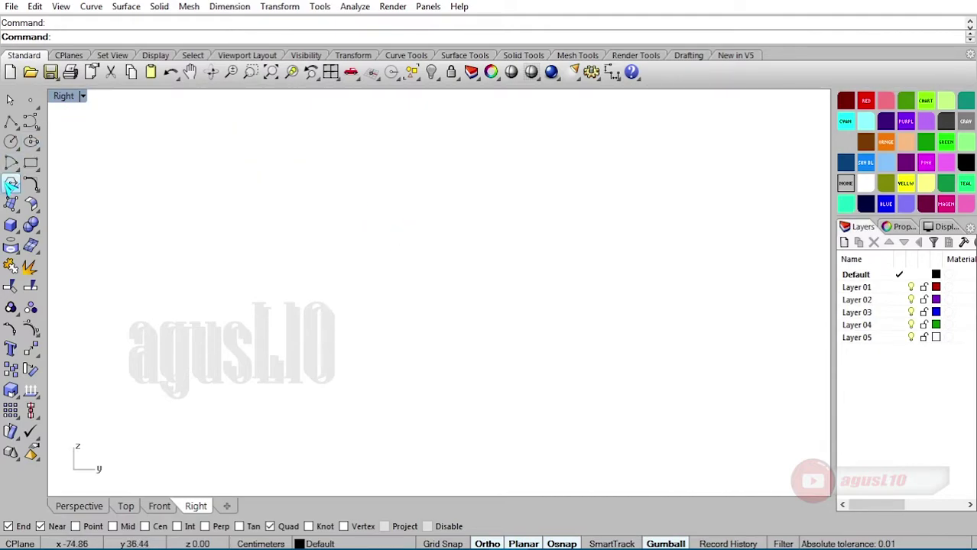
Draw a 15 cm horizontal line starting at the origin.
click(14, 126)
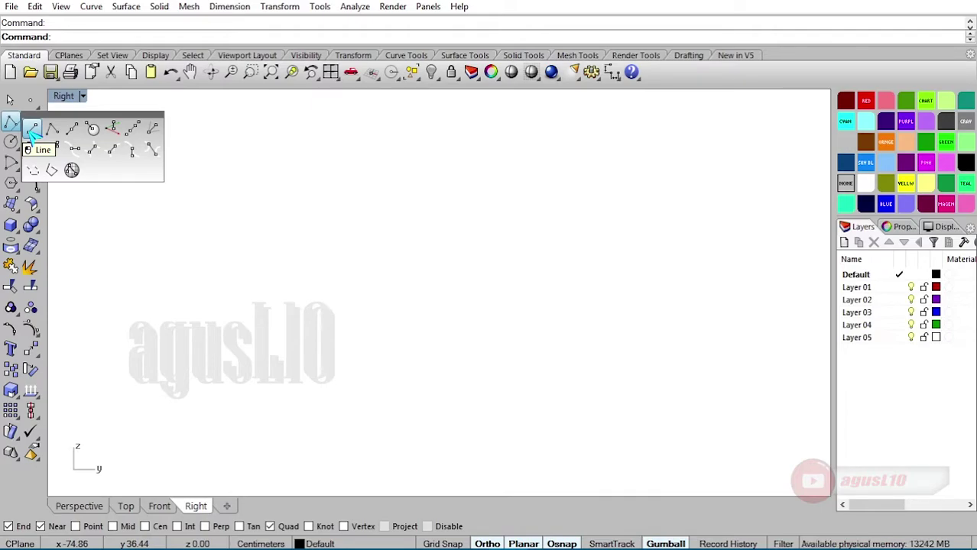
click(34, 133)
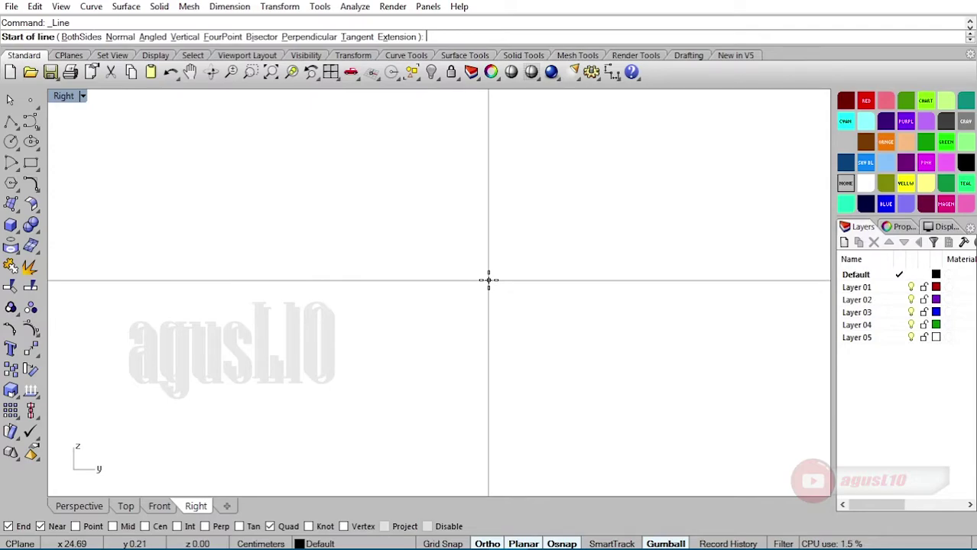
text(0)
key(Return)
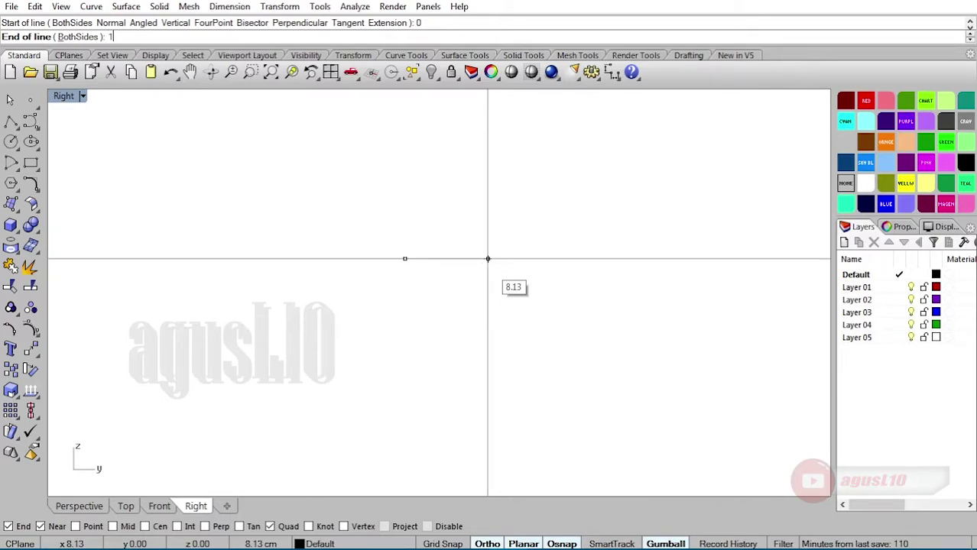
text(15)
key(Return)
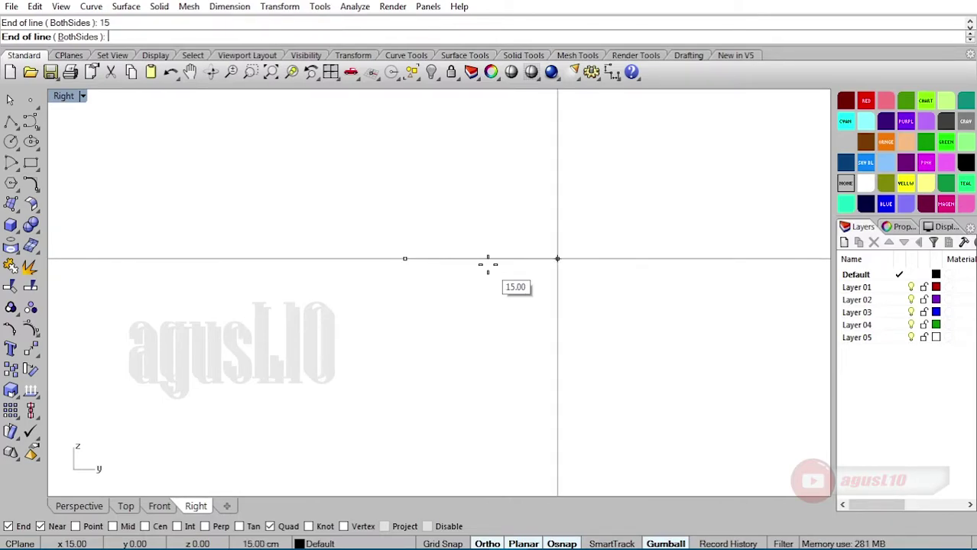
click(617, 256)
scroll(513, 257, up, 6)
drag(515, 218, 492, 304)
click(504, 304)
scroll(497, 269, up, 2)
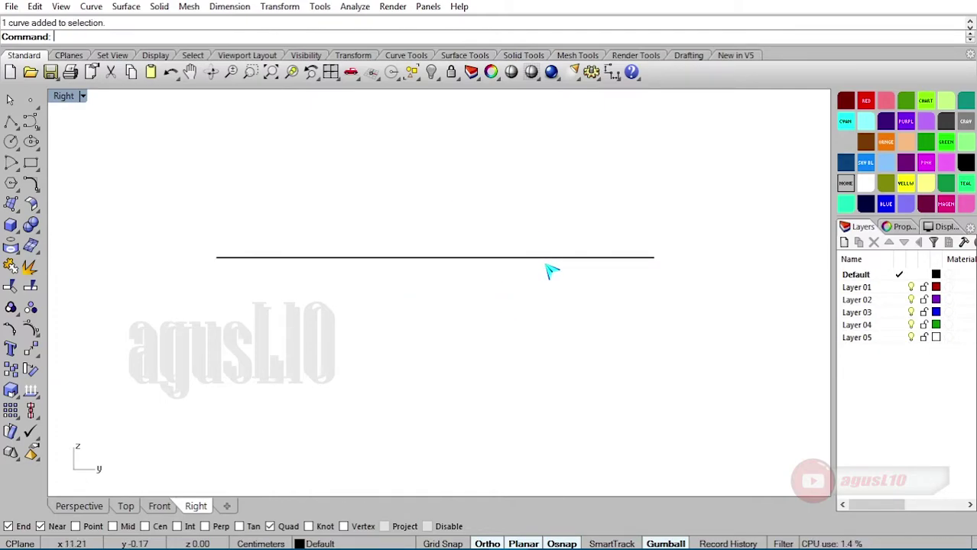
Switch the maximized viewport to the Perspective view and show the line at an angle.
key(ctrl+F4)
right_drag(445, 287, 573, 297)
scroll(483, 313, up, 7)
mouse_move(431, 311)
right_down()
mouse_move(455, 298)
mouse_move(434, 310)
right_up()
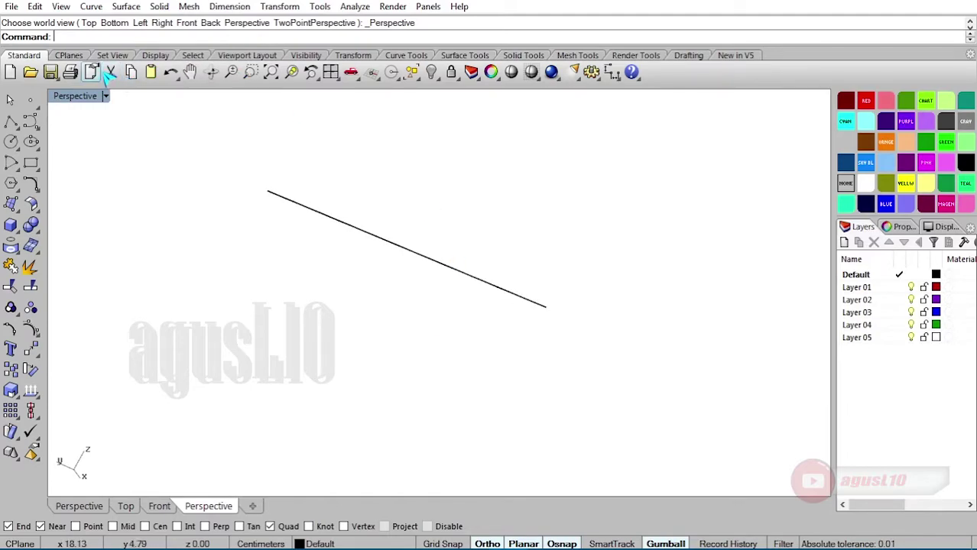
Orient the construction plane perpendicular to the line, with its origin at the line's start point, without showing the grid.
click(68, 56)
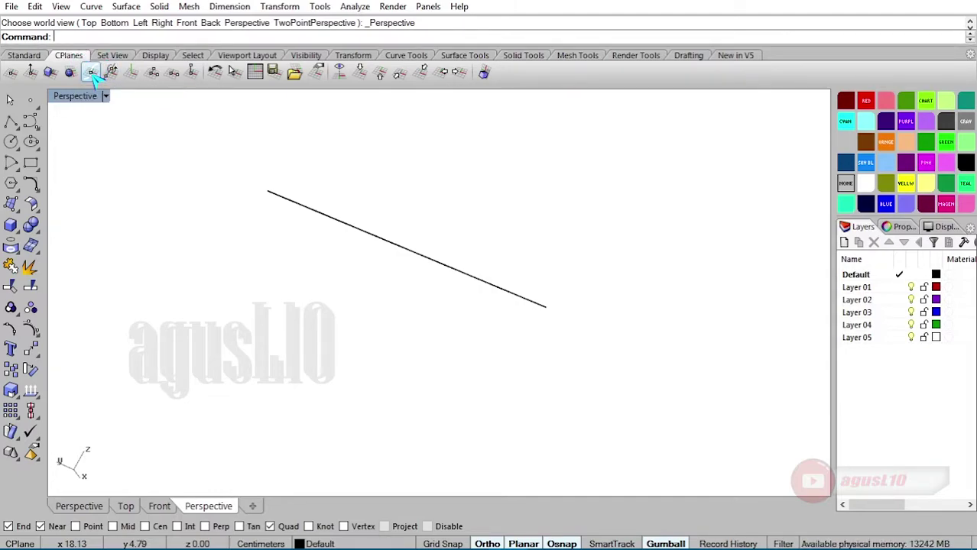
click(91, 72)
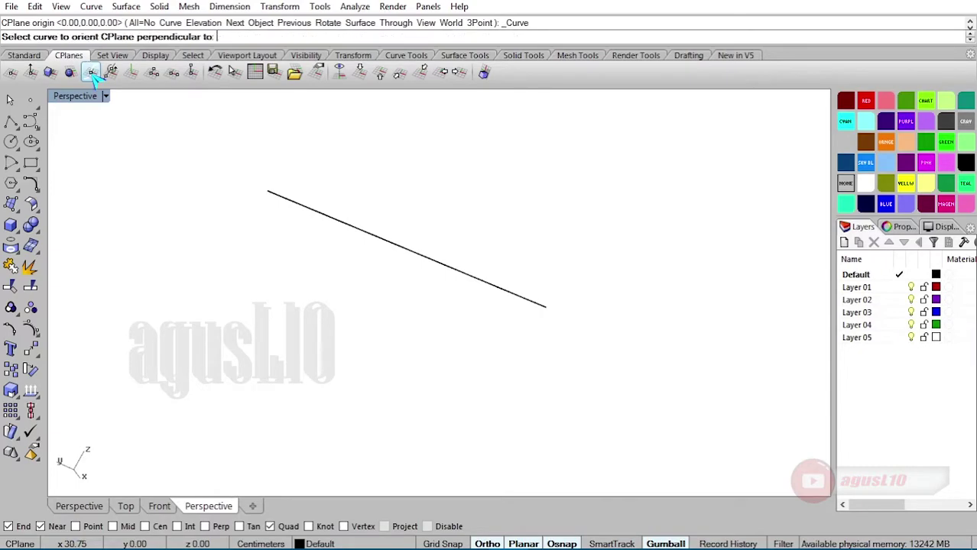
click(307, 211)
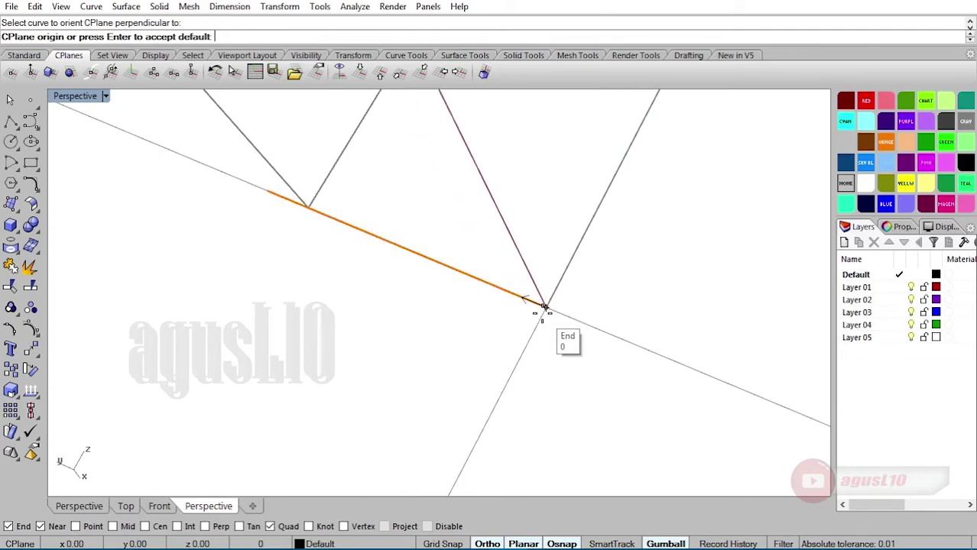
scroll(546, 306, up, 3)
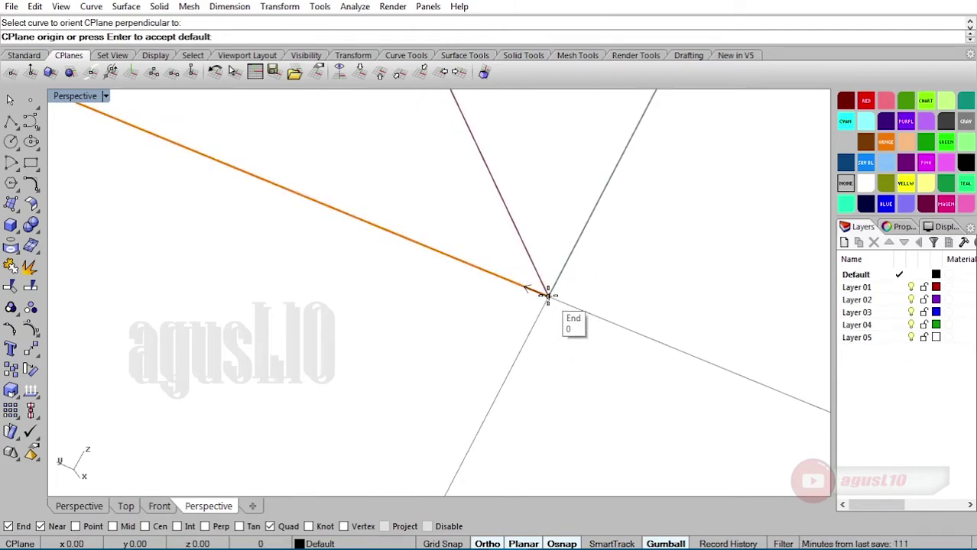
click(547, 296)
scroll(501, 264, down, 3)
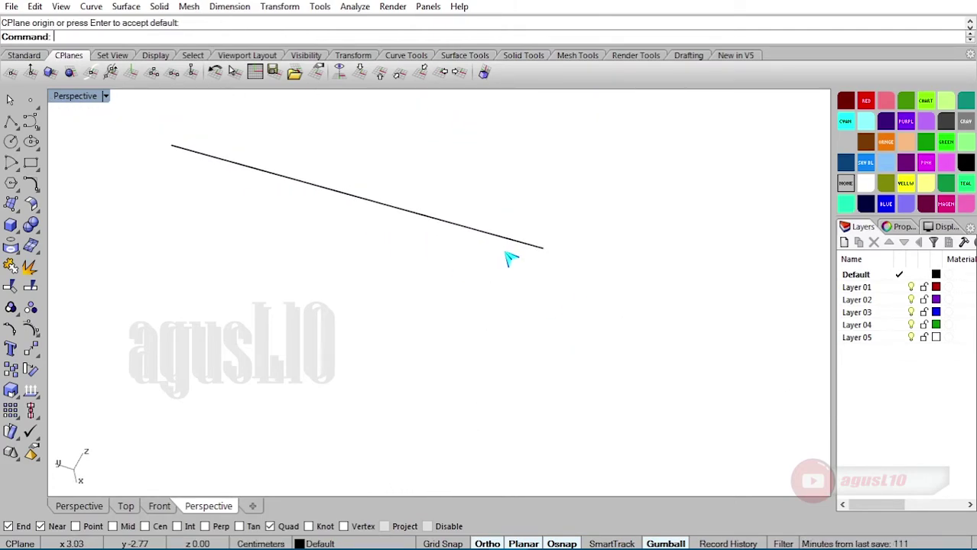
mouse_move(501, 280)
right_down()
mouse_move(549, 279)
mouse_move(480, 264)
mouse_move(560, 246)
mouse_move(443, 281)
mouse_move(515, 273)
mouse_move(505, 294)
right_up()
key(F7)
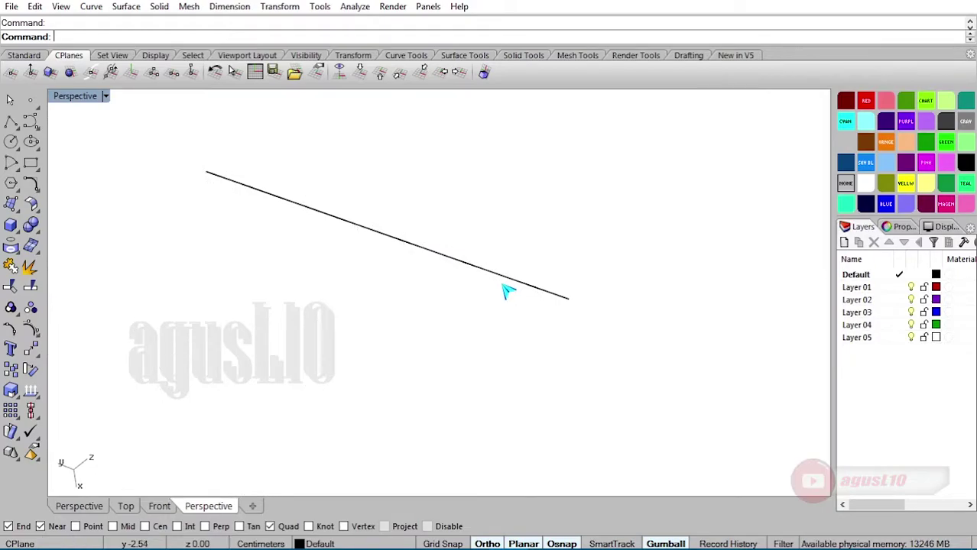
Draw a circle of 0.5 cm diameter centred on the line's start point at the construction plane origin.
click(12, 142)
scroll(588, 312, up, 2)
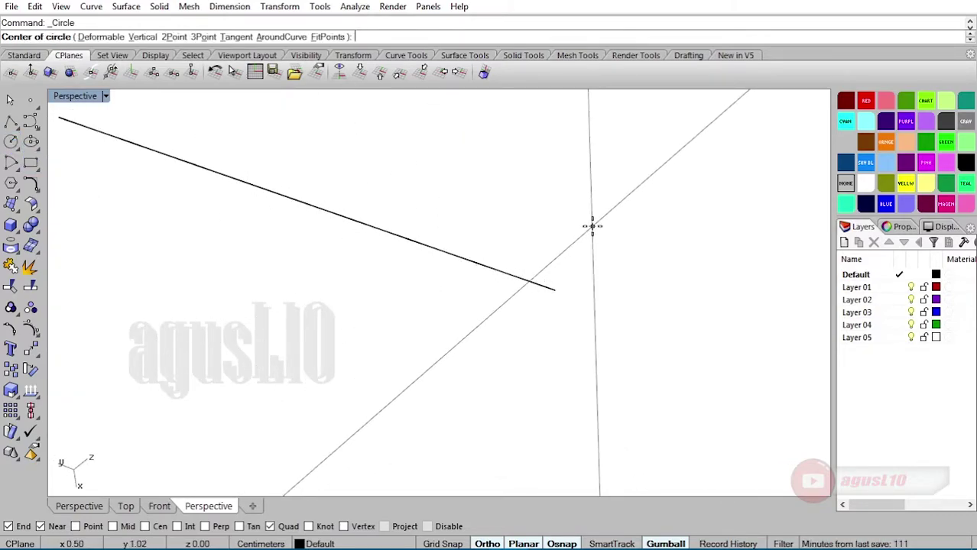
key(Return)
scroll(563, 265, up, 6)
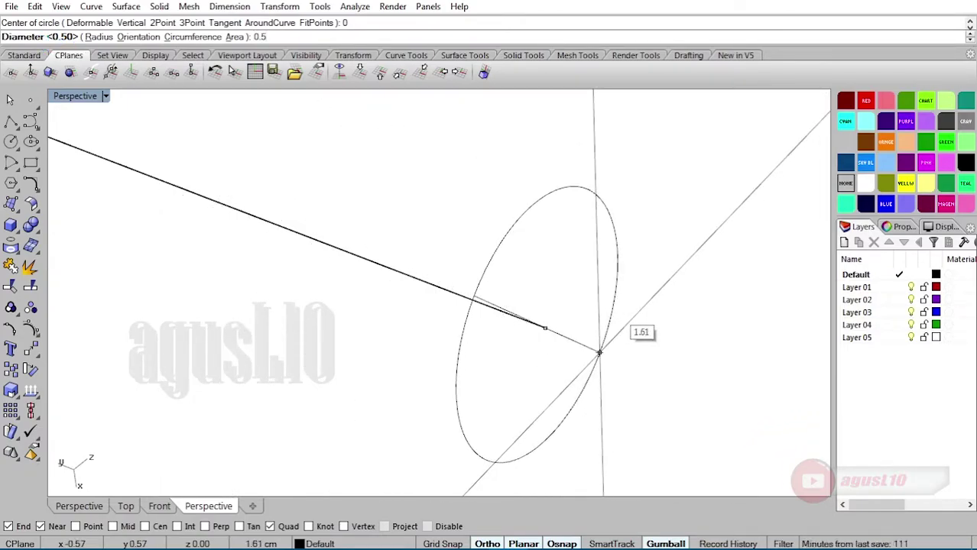
key(Return)
scroll(623, 318, down, 5)
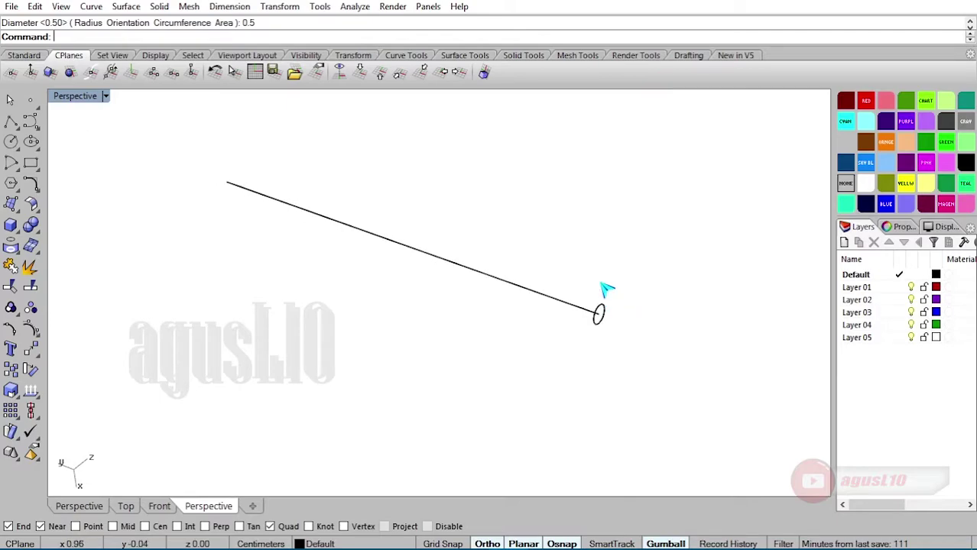
scroll(598, 287, up, 3)
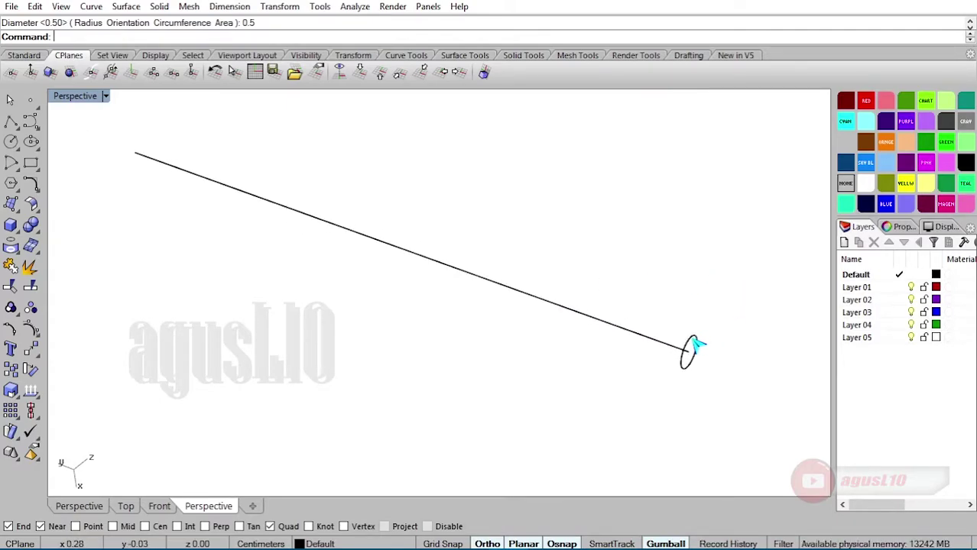
scroll(692, 339, up, 4)
scroll(696, 341, down, 2)
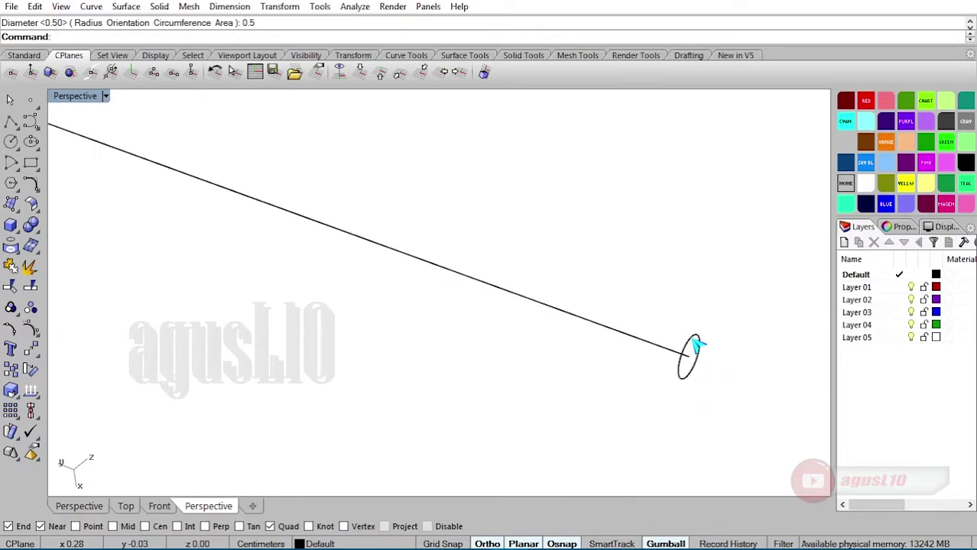
click(696, 341)
scroll(688, 337, down, 5)
right_click(627, 314)
scroll(689, 355, up, 8)
key(Escape)
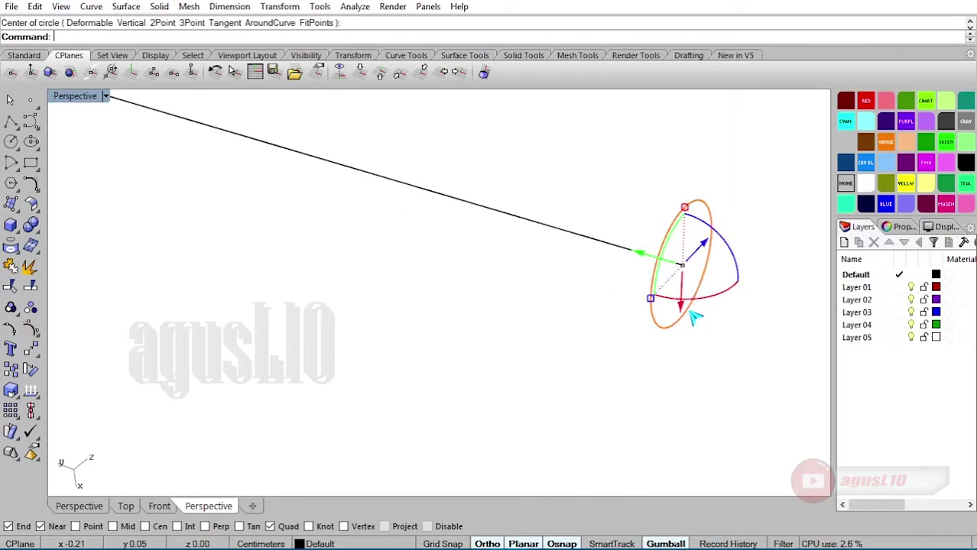
shift+right_drag(649, 156, 654, 219)
key(Escape)
Extrude the circle straight along the line by 14 cm as an open, non-solid surface.
click(687, 334)
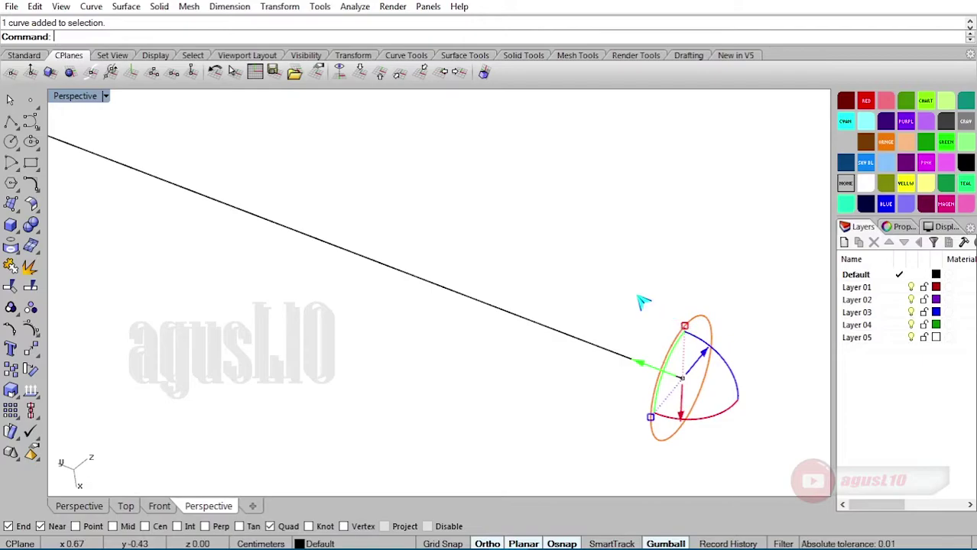
click(91, 6)
mouse_move(126, 6)
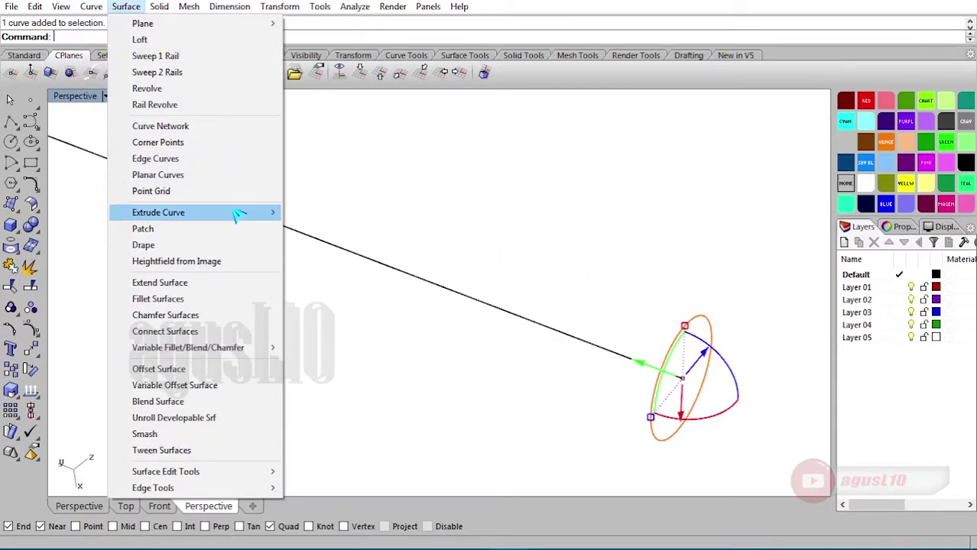
mouse_move(273, 213)
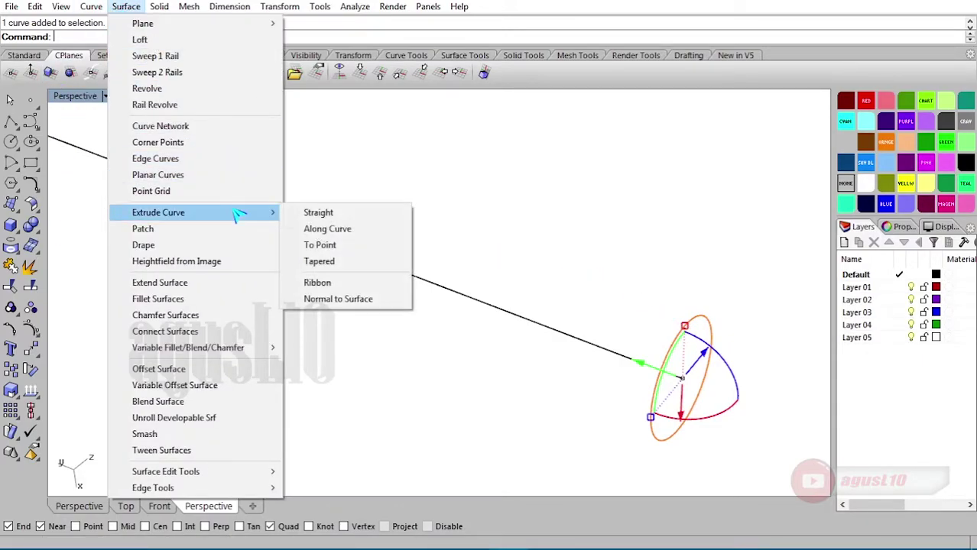
click(328, 214)
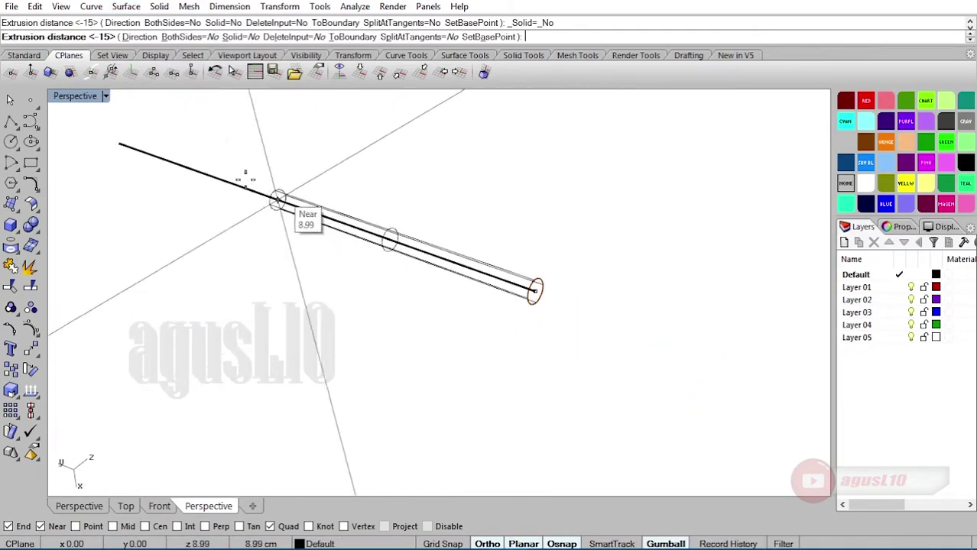
scroll(162, 157, up, 5)
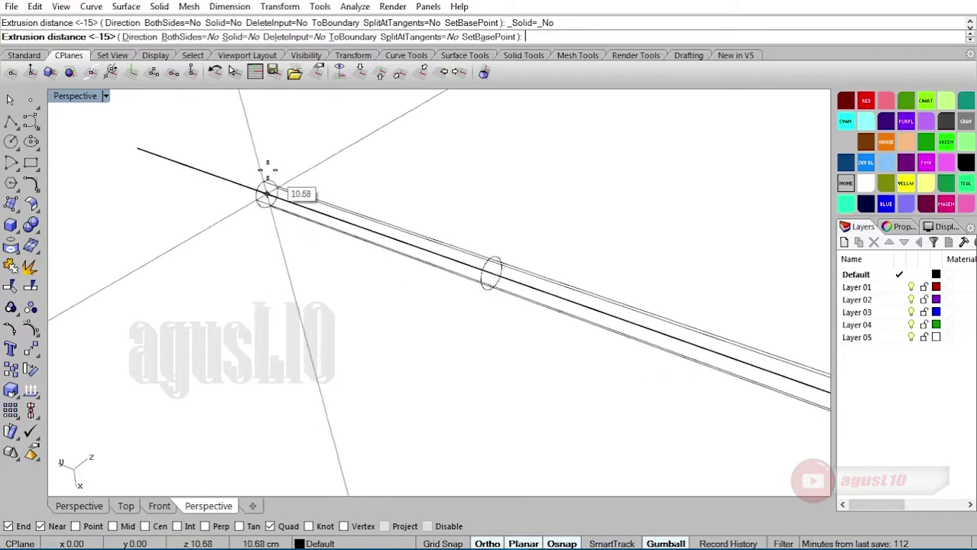
scroll(180, 164, down, 2)
scroll(211, 176, up, 1)
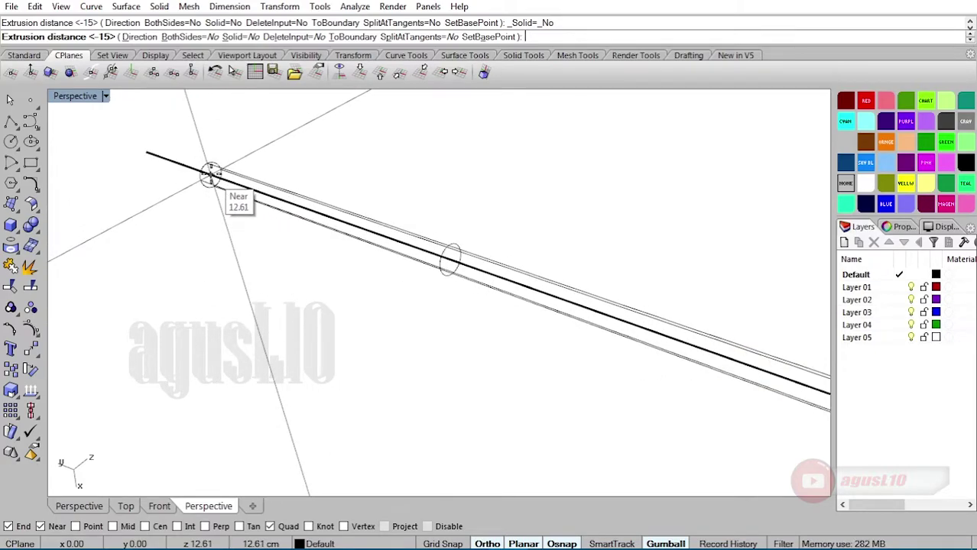
text(1)
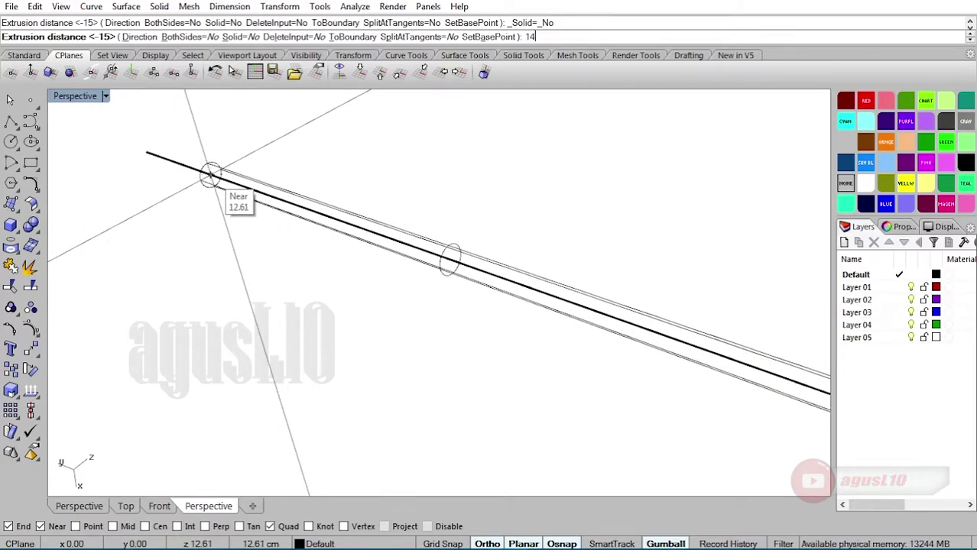
text(4)
key(Return)
scroll(218, 183, down, 3)
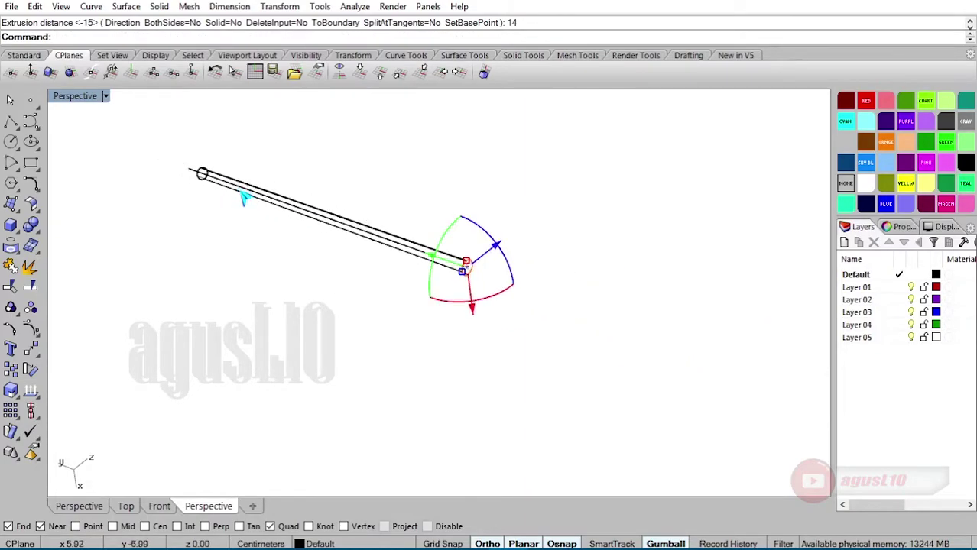
Deselect the circle and set the Perspective viewport to shaded display.
click(221, 236)
shift+right_drag(167, 190, 238, 233)
scroll(245, 235, up, 6)
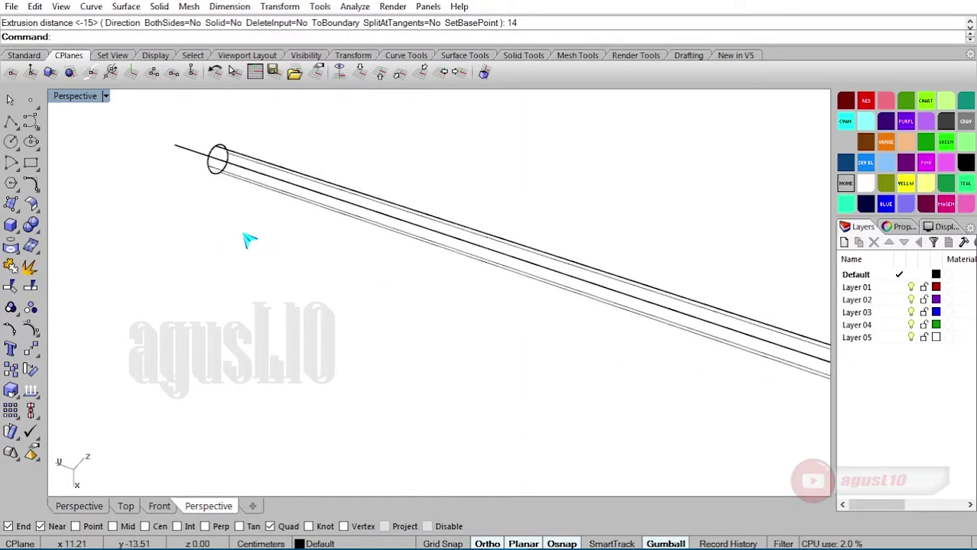
key(ctrl+alt+s)
shift+right_drag(255, 178, 239, 204)
click(242, 208)
click(284, 159)
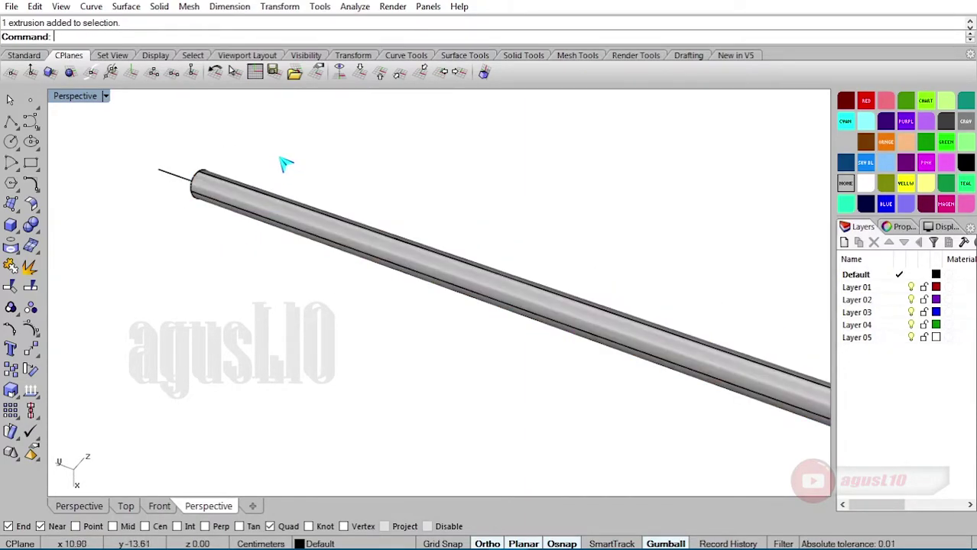
Preview the tube with the Shade command in Shaded mode without curves or wires, and examine its open far end.
click(35, 55)
click(512, 72)
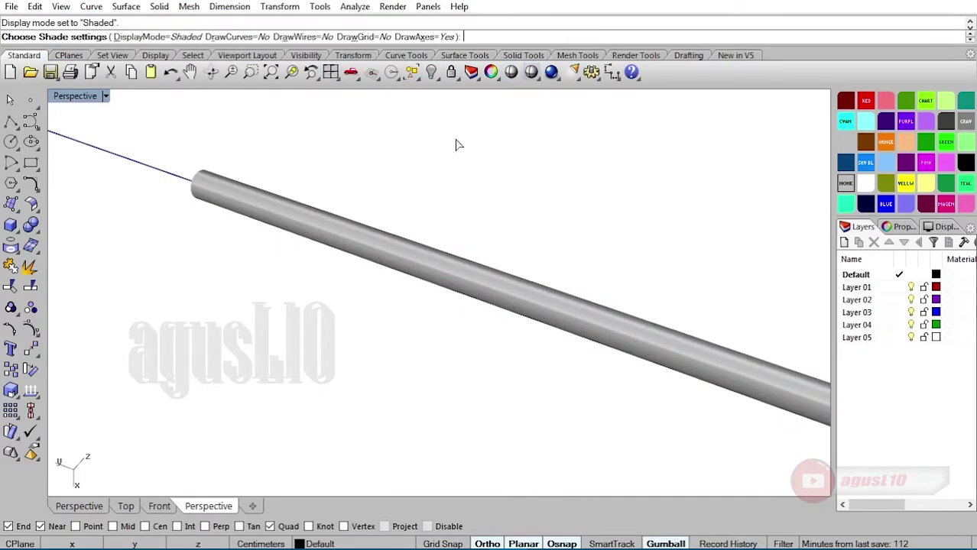
mouse_move(459, 183)
right_down()
mouse_move(475, 253)
mouse_move(415, 261)
mouse_move(490, 264)
right_up()
scroll(279, 192, up, 5)
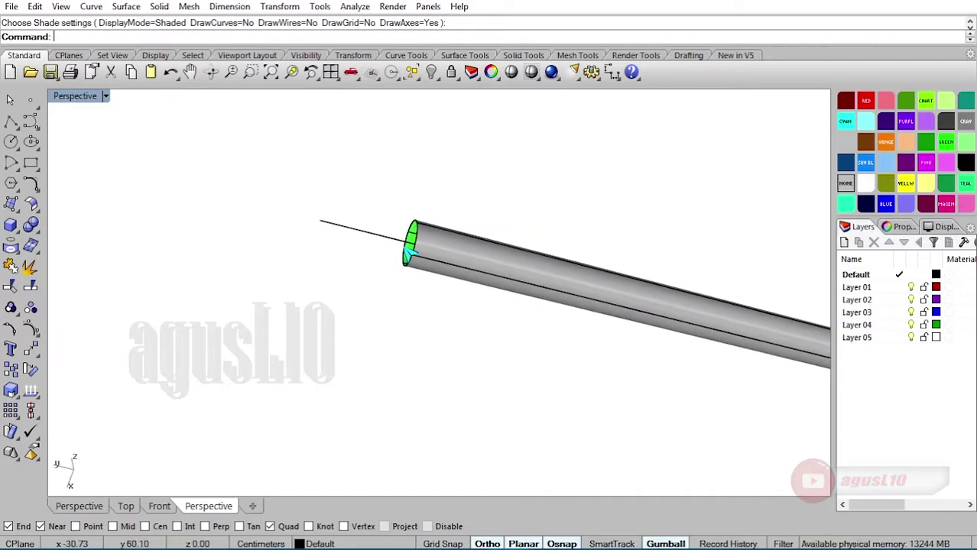
Place a single point object on the free end of the centre line, beyond the tube's open far end.
scroll(335, 229, up, 10)
right_drag(336, 229, 299, 222)
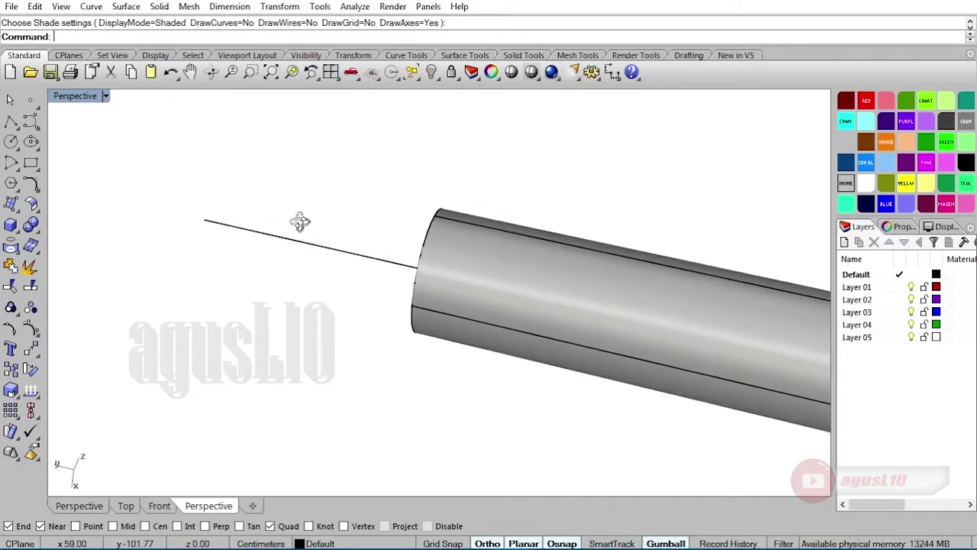
scroll(232, 218, down, 3)
shift+right_drag(229, 217, 270, 221)
scroll(275, 228, up, 1)
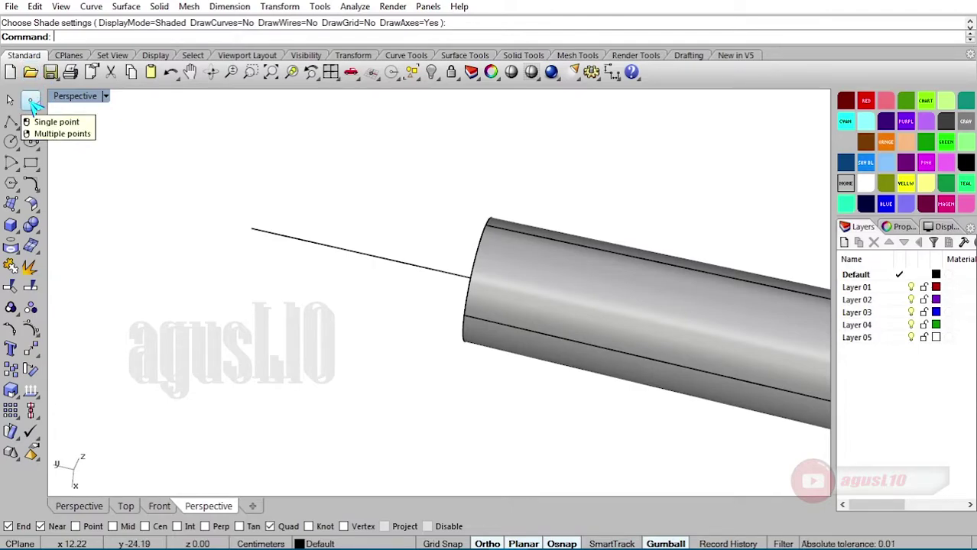
click(31, 101)
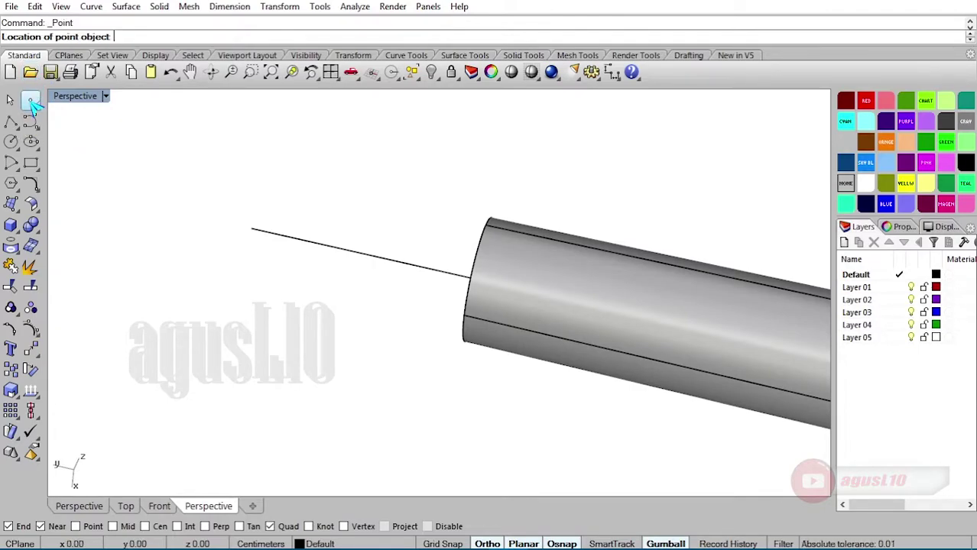
click(250, 228)
right_drag(316, 211, 361, 222)
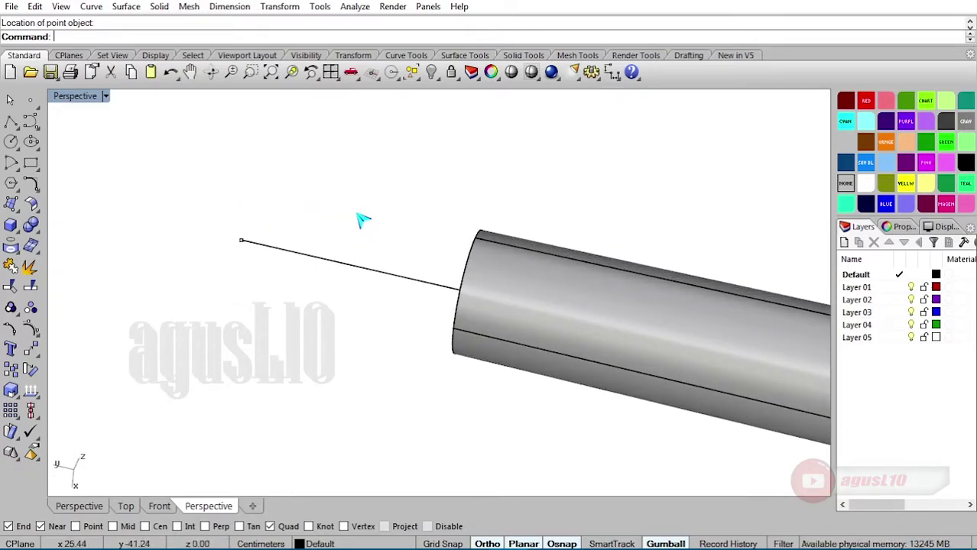
Loft a cone-shaped surface between the tube's far end edge and the point at the line's end, keeping the default seam and loft settings.
click(127, 8)
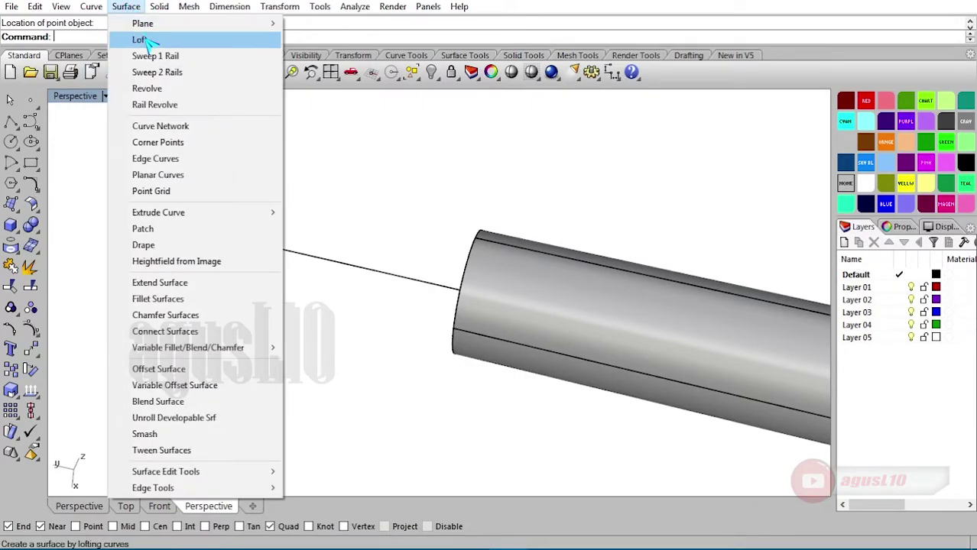
click(140, 40)
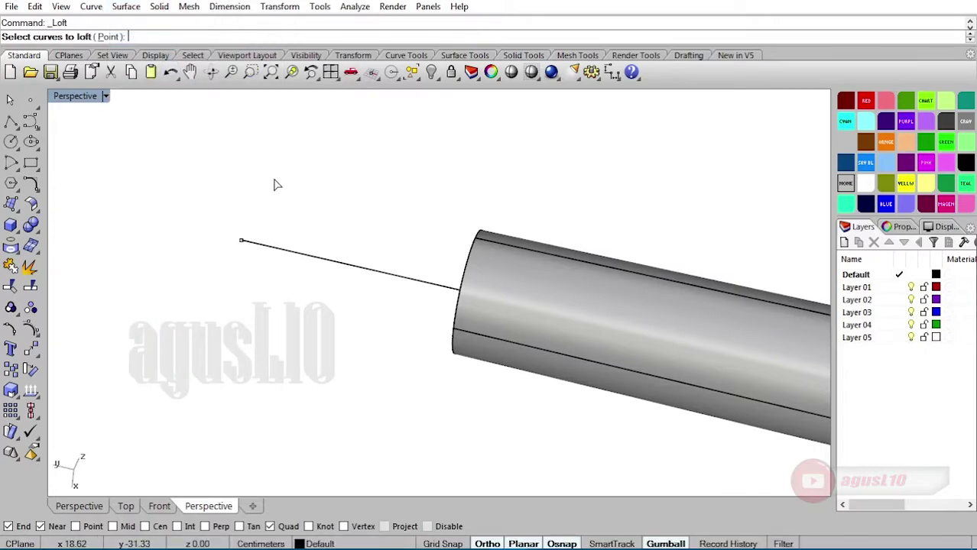
click(471, 258)
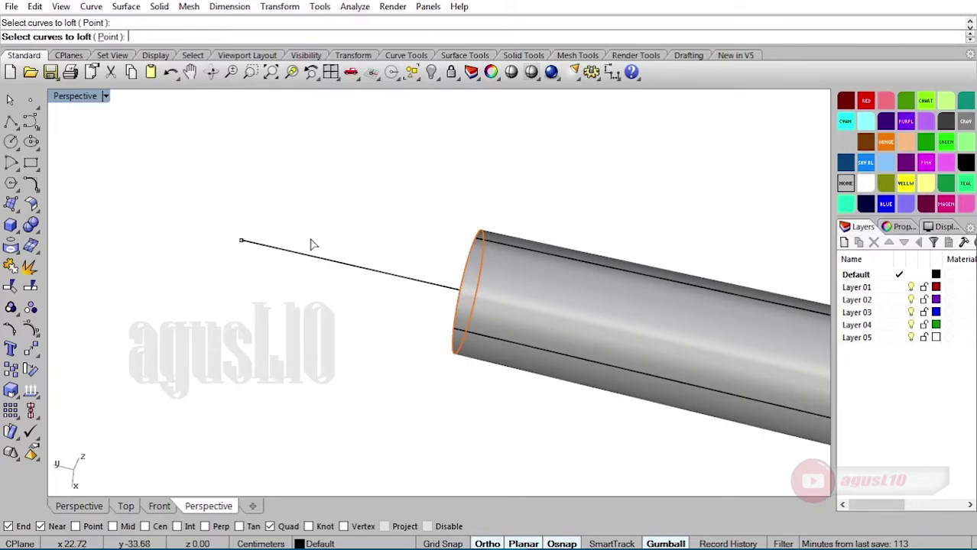
drag(208, 214, 271, 275)
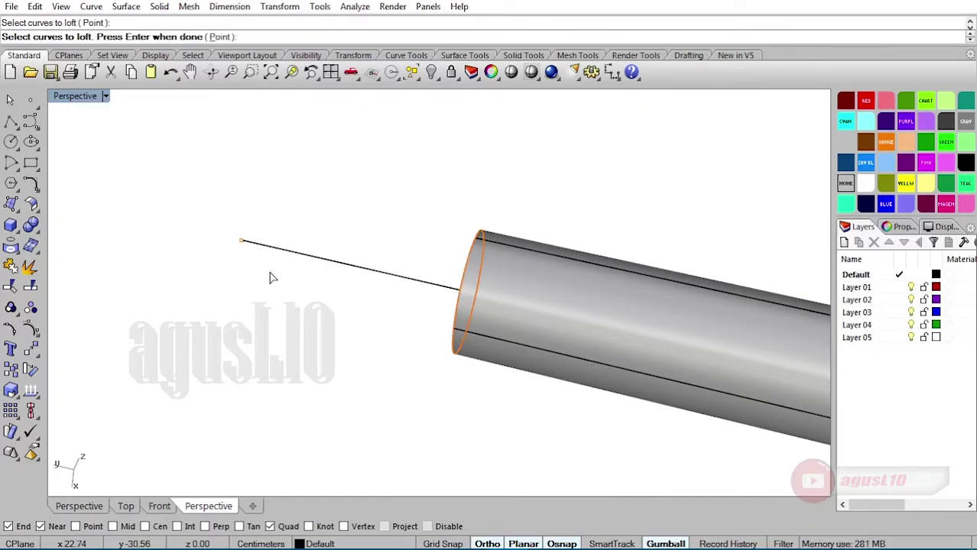
key(Return)
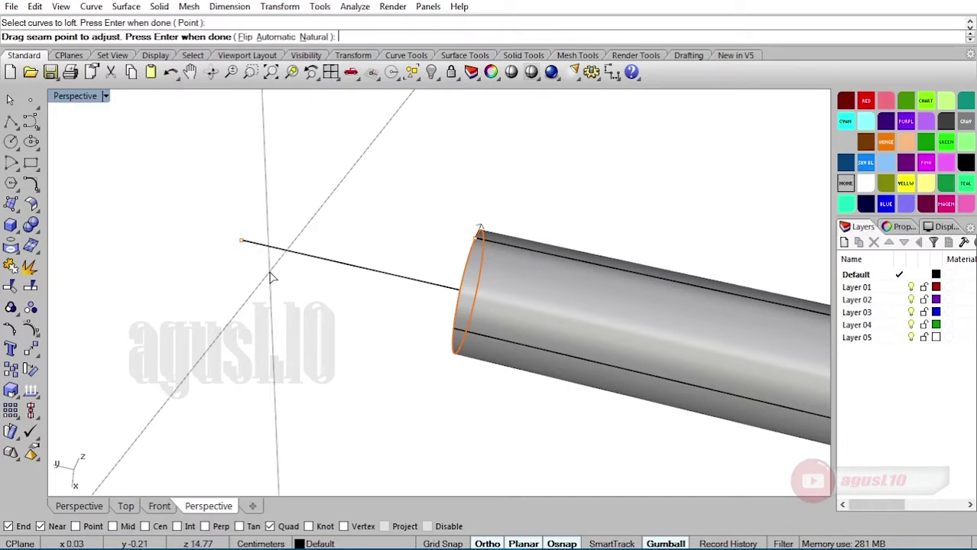
key(Return)
key(Return)
mouse_move(272, 315)
right_down()
mouse_move(342, 322)
mouse_move(422, 297)
mouse_move(397, 290)
right_up()
scroll(388, 288, down, 7)
scroll(396, 297, up, 7)
scroll(348, 284, down, 10)
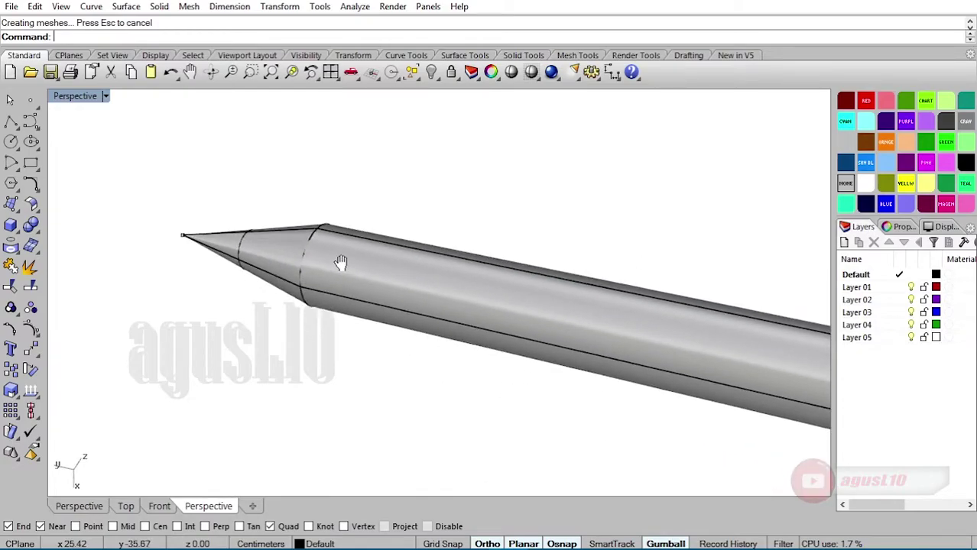
Draw a six-sided inscribed polygon of 0.25 cm radius, centred on the origin at the tube's open near end.
right_drag(577, 348, 489, 348)
scroll(547, 358, up, 15)
scroll(536, 341, down, 4)
click(576, 308)
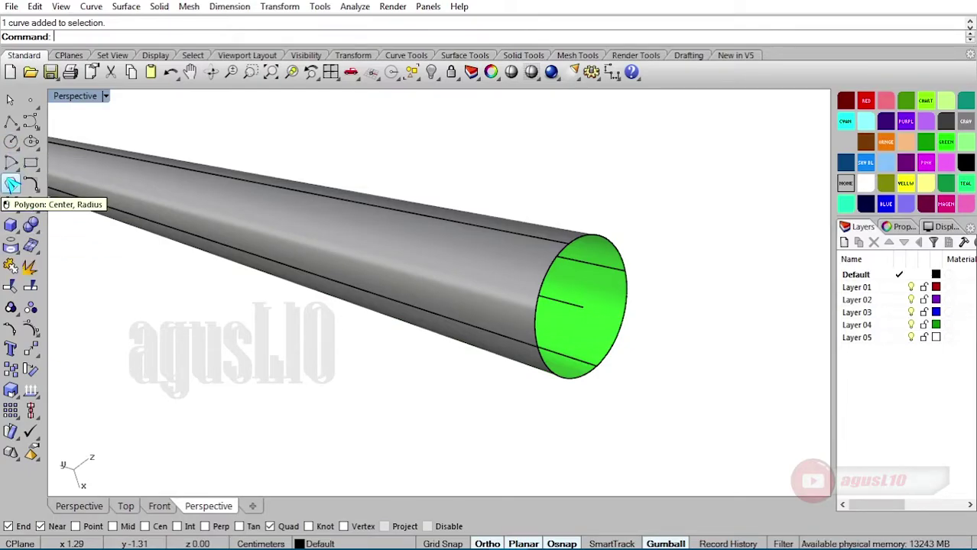
click(11, 185)
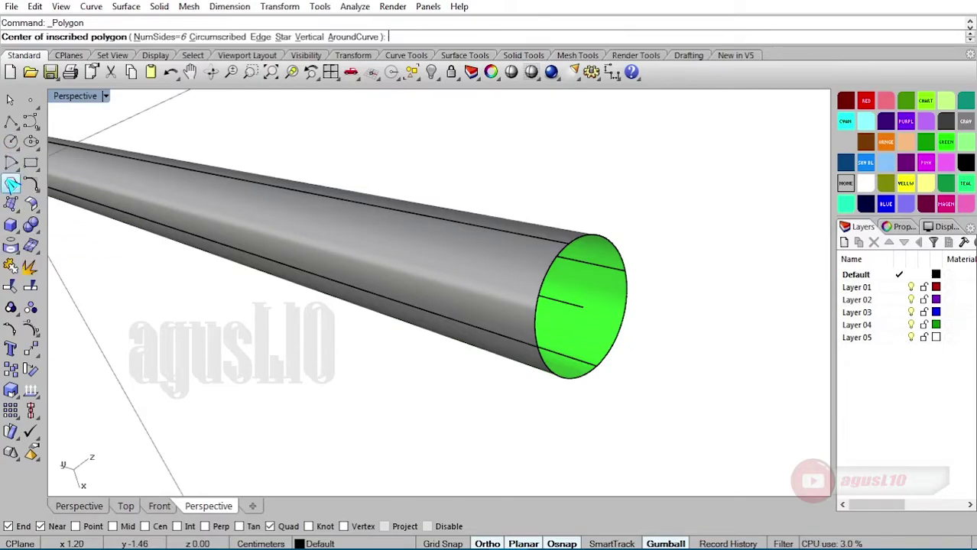
click(158, 36)
text(6)
key(Return)
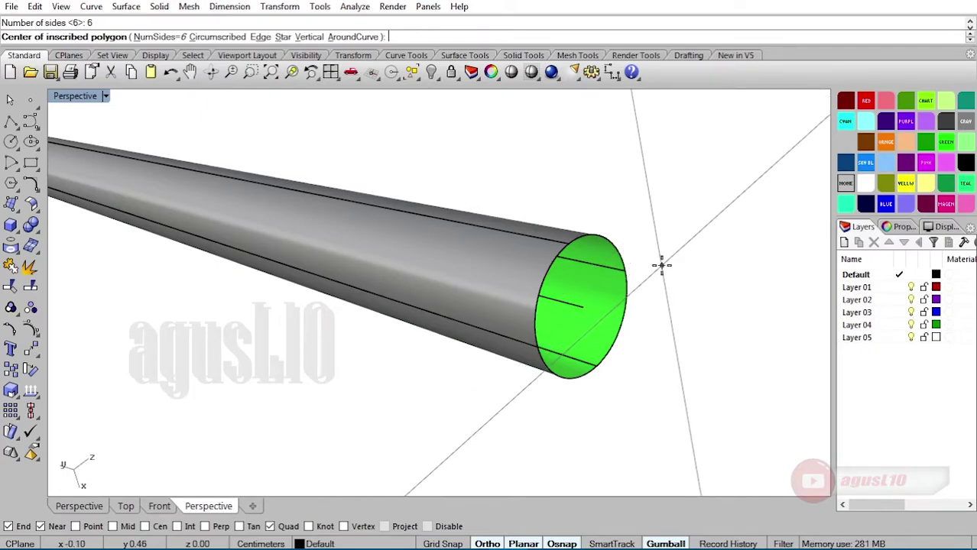
text(0)
key(Return)
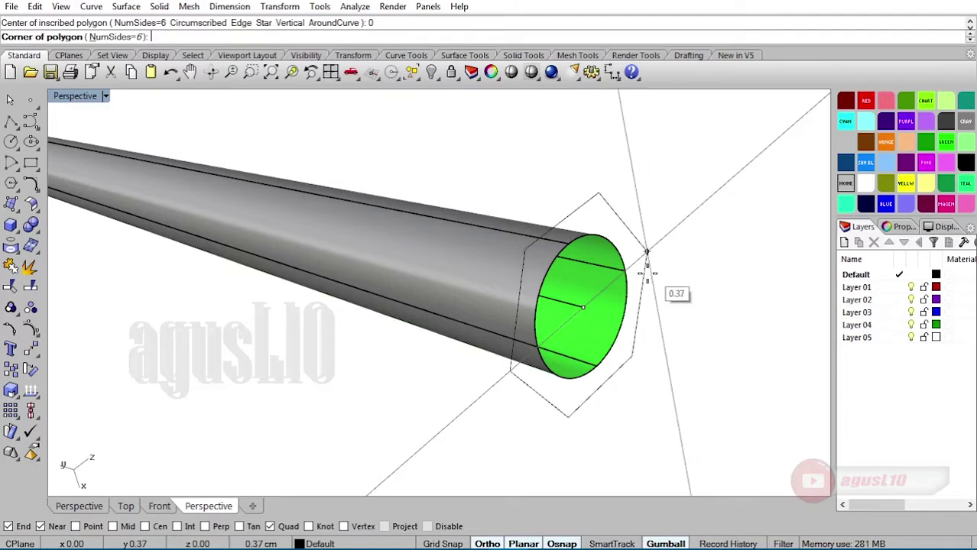
scroll(639, 258, down, 2)
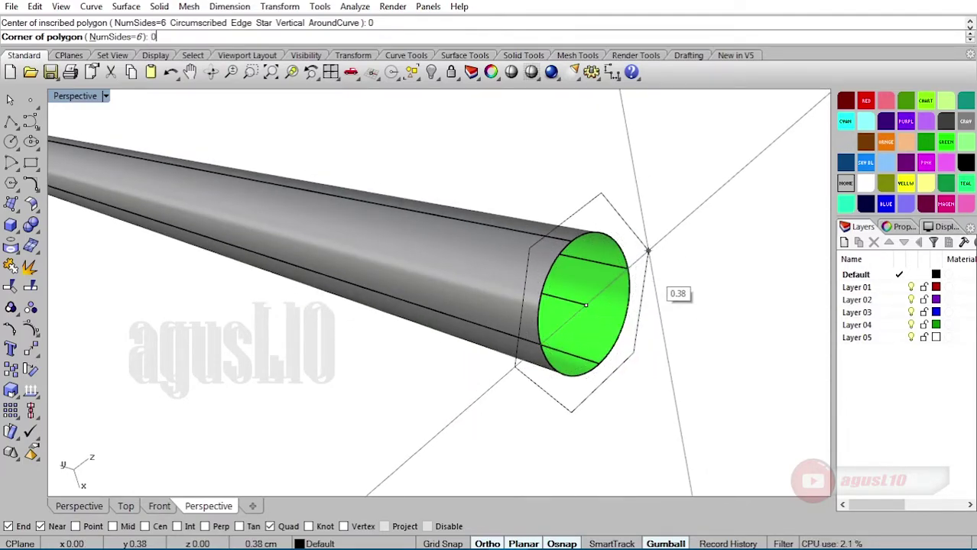
text(0.25)
key(Return)
scroll(655, 269, up, 2)
scroll(662, 344, down, 3)
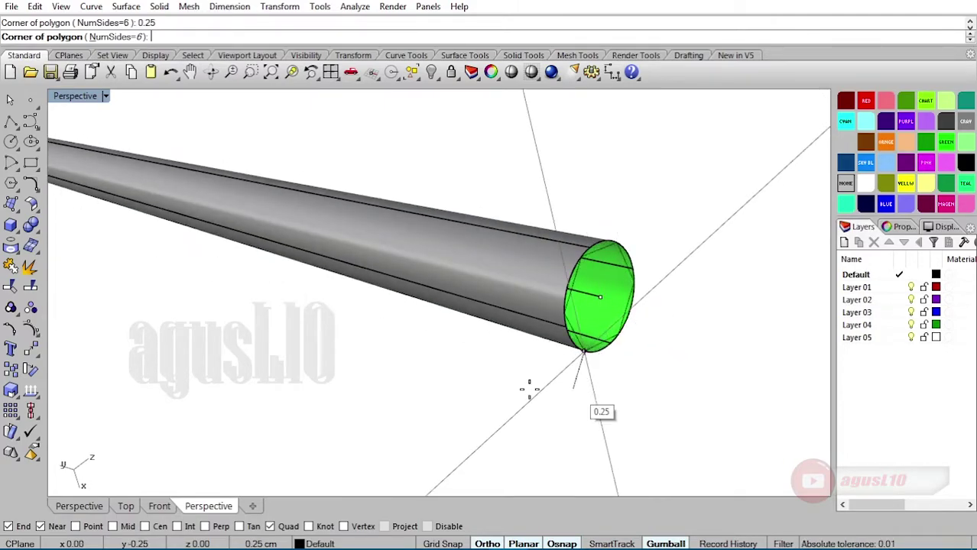
click(692, 253)
scroll(673, 268, down, 3)
scroll(642, 267, up, 4)
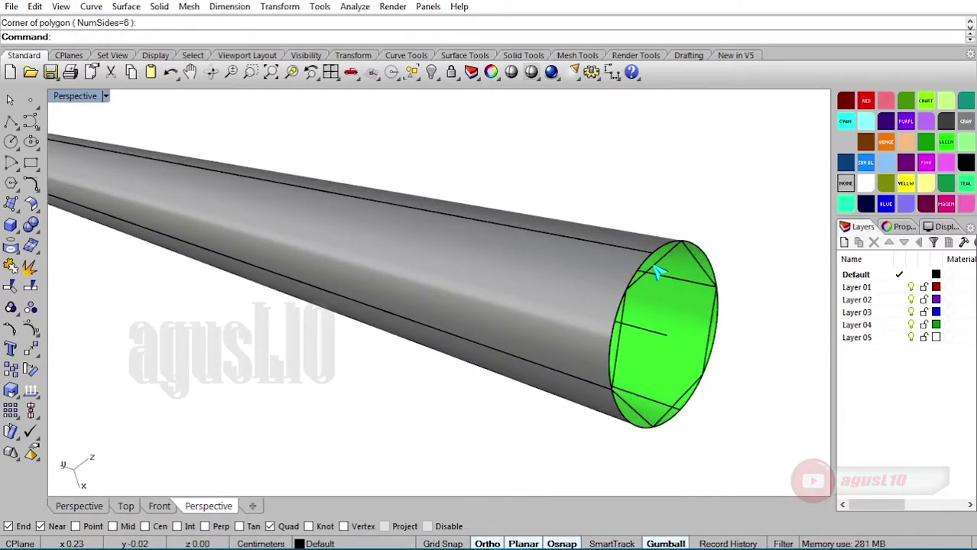
Extrude the hexagon straight along the tube and past the base of the cone as an open, non-solid surface.
scroll(673, 269, down, 5)
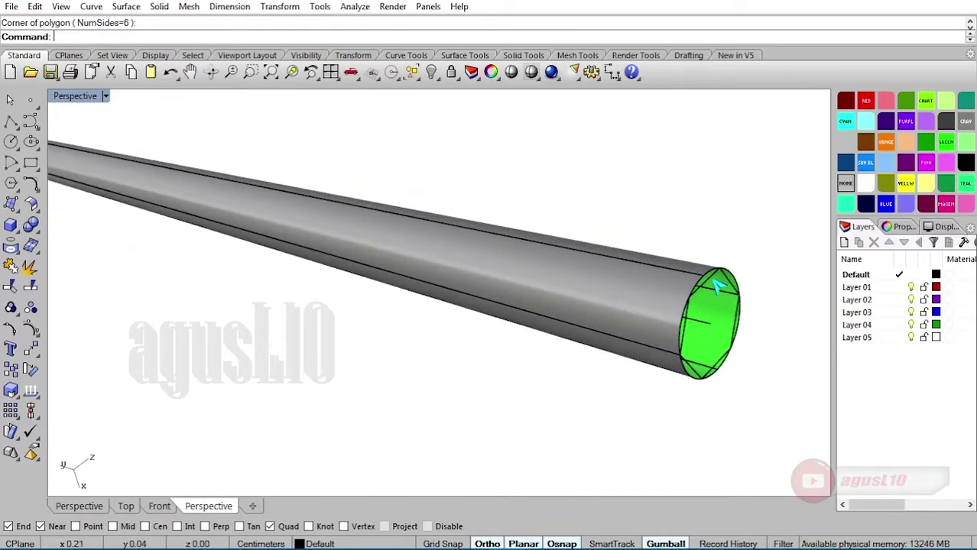
click(718, 286)
scroll(726, 286, up, 5)
click(689, 274)
scroll(688, 274, down, 5)
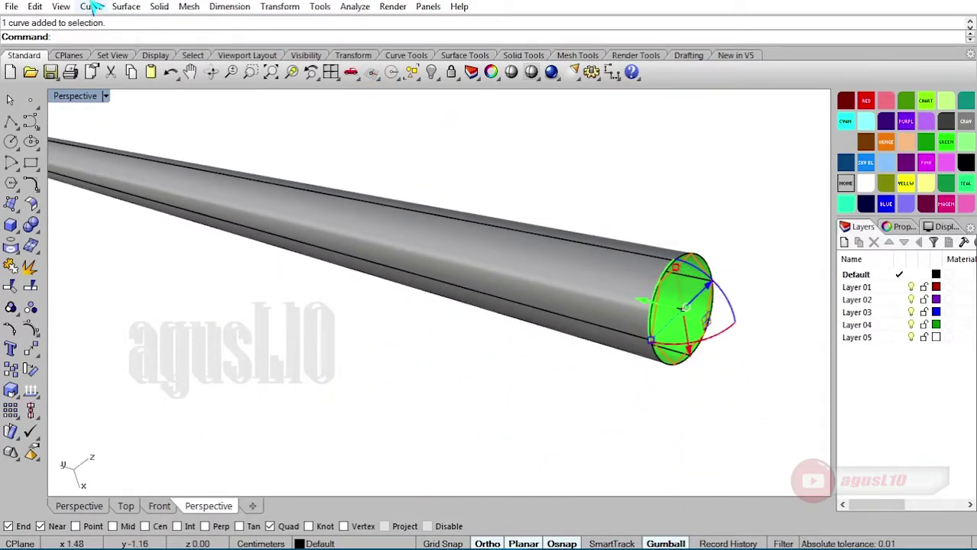
click(127, 7)
mouse_move(198, 220)
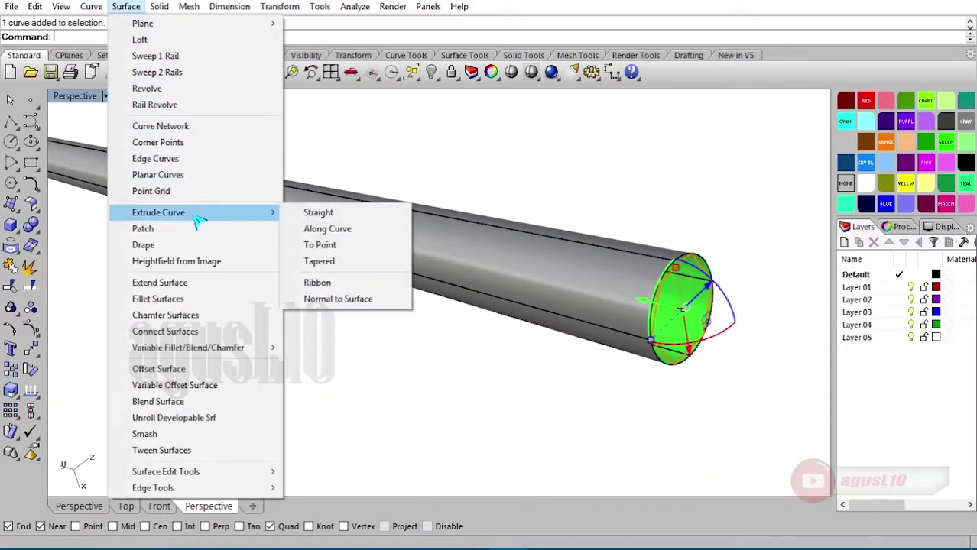
click(341, 216)
scroll(504, 255, down, 8)
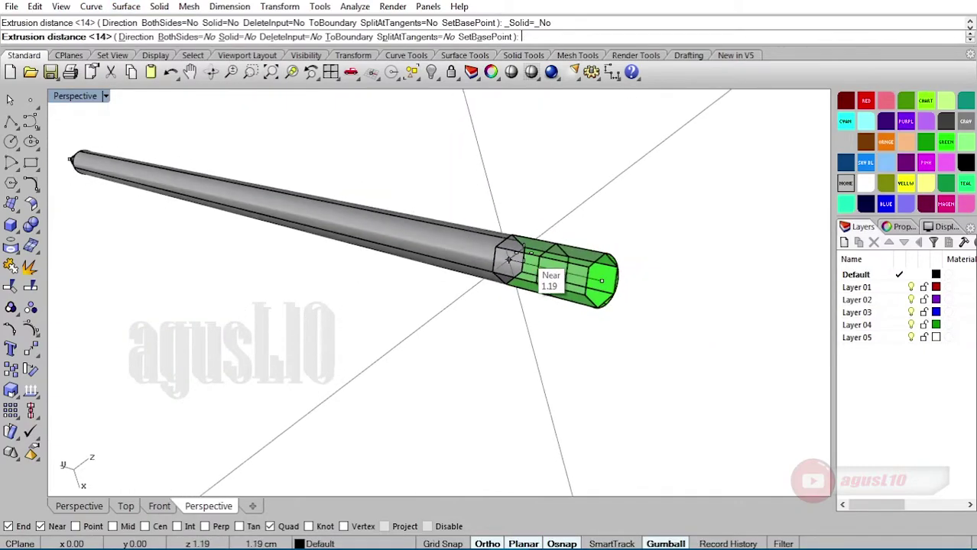
scroll(185, 183, up, 5)
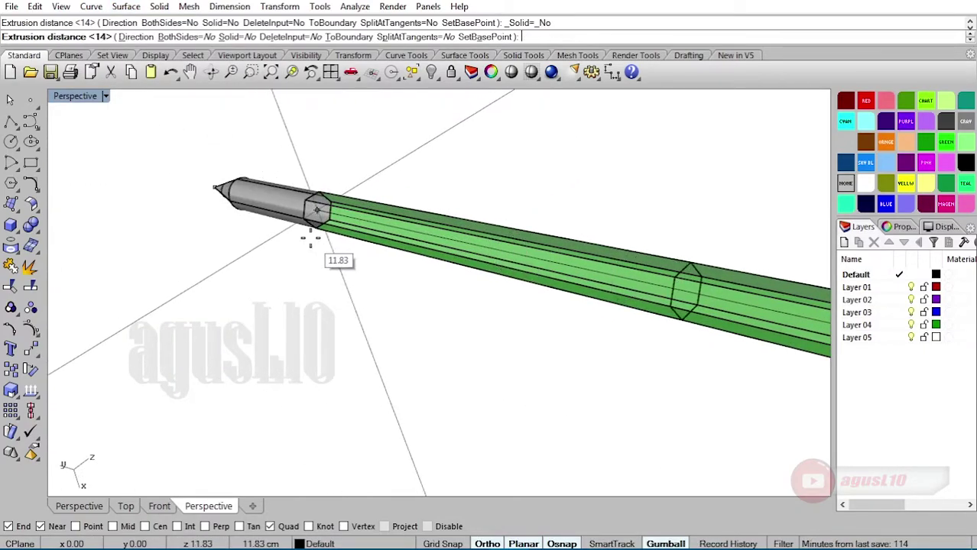
scroll(164, 208, up, 3)
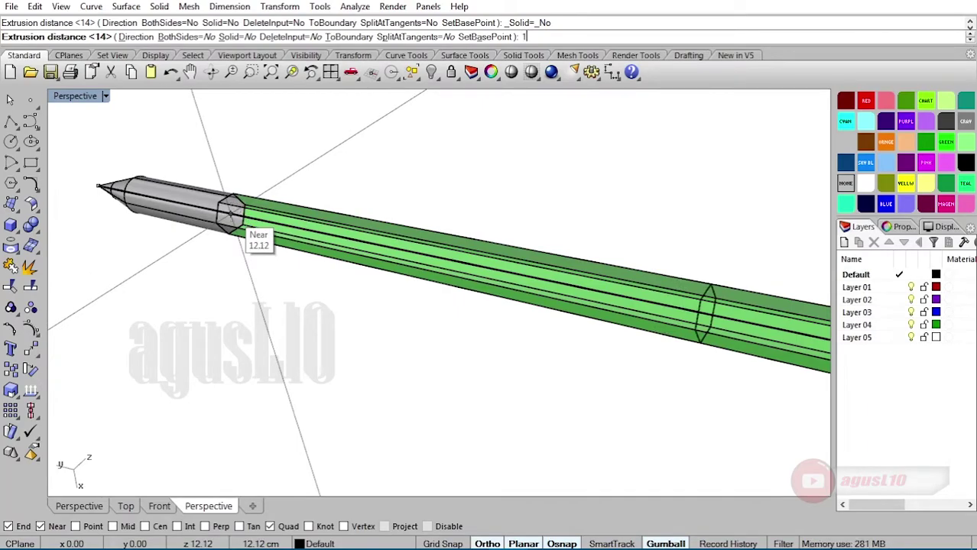
click(230, 217)
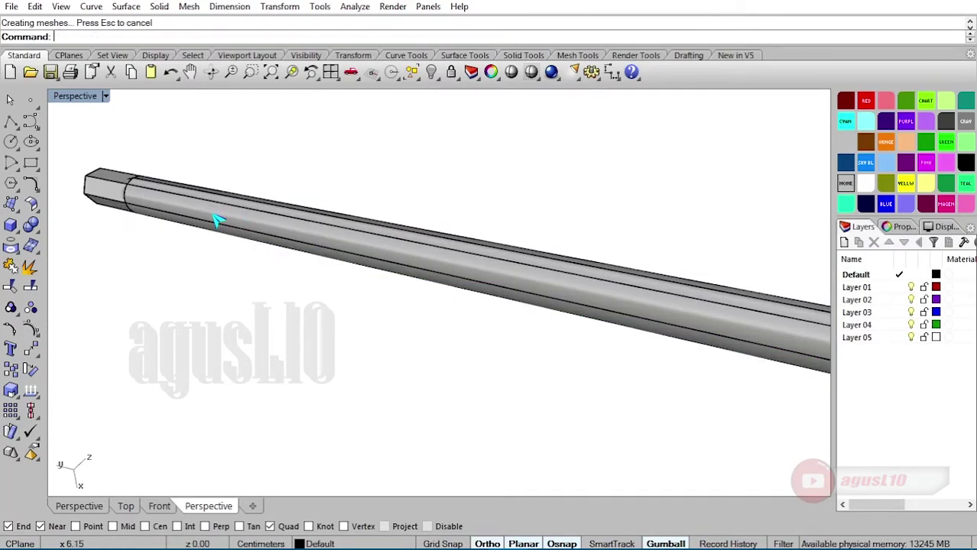
Delete the round tube extrusion, keeping the hexagonal extrusion and the lofted cone.
scroll(279, 259, up, 3)
scroll(342, 240, down, 3)
mouse_move(114, 194)
shift+right_down()
mouse_move(155, 183)
mouse_move(320, 227)
mouse_move(207, 192)
shift+right_up()
click(193, 166)
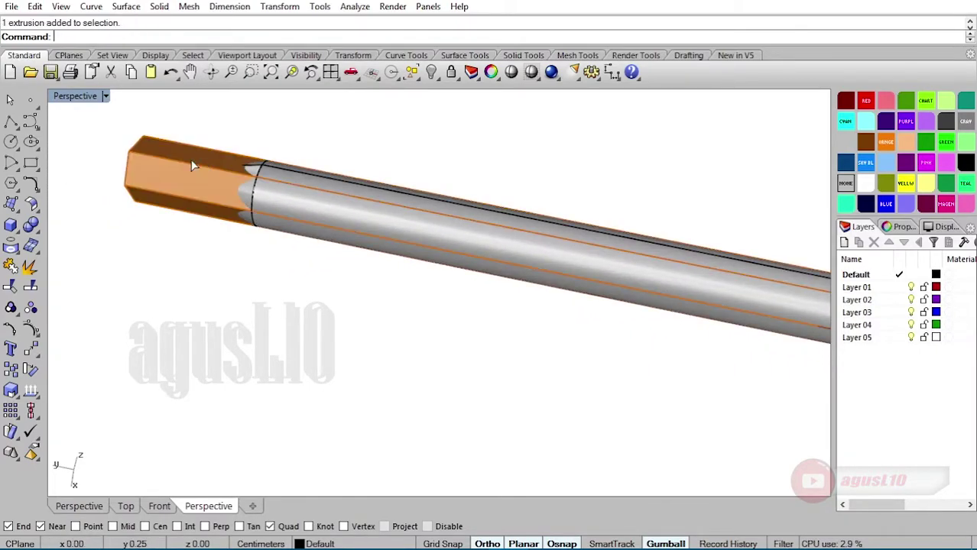
click(246, 234)
scroll(242, 180, up, 5)
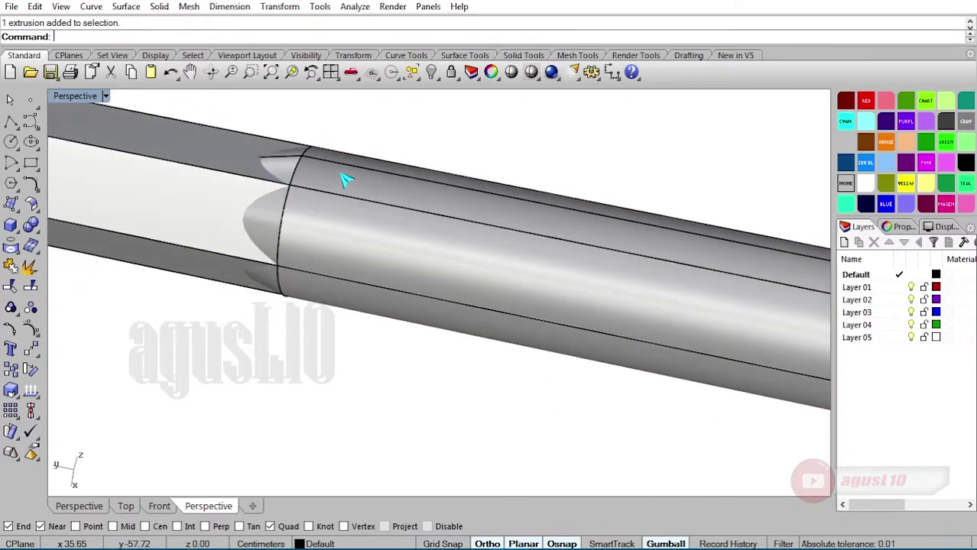
click(354, 178)
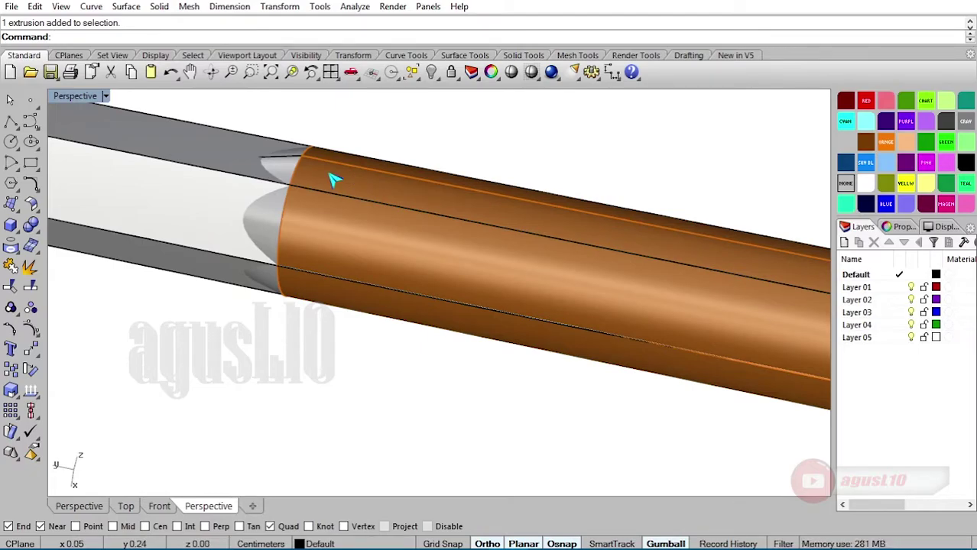
key(Delete)
scroll(332, 179, down, 5)
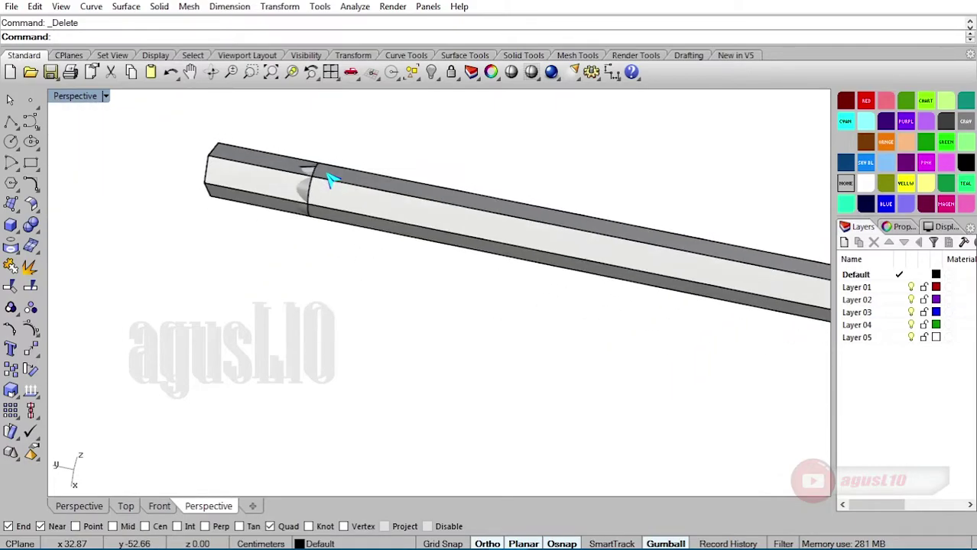
Examine where the lofted cone intersects the hexagonal extrusion by highlighting the two surfaces.
scroll(264, 173, up, 5)
click(412, 168)
click(336, 153)
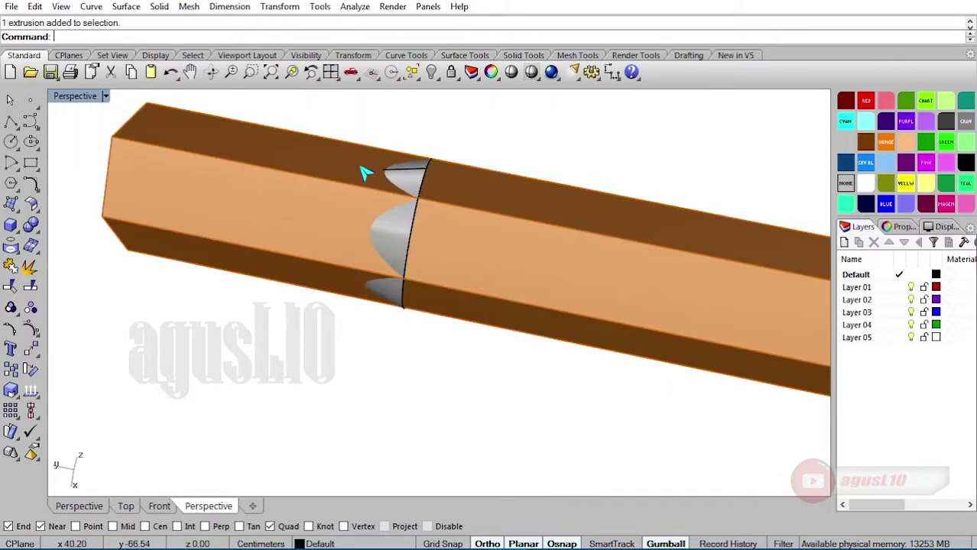
scroll(360, 167, up, 4)
click(441, 109)
click(431, 172)
scroll(435, 179, down, 4)
scroll(354, 174, up, 3)
click(354, 174)
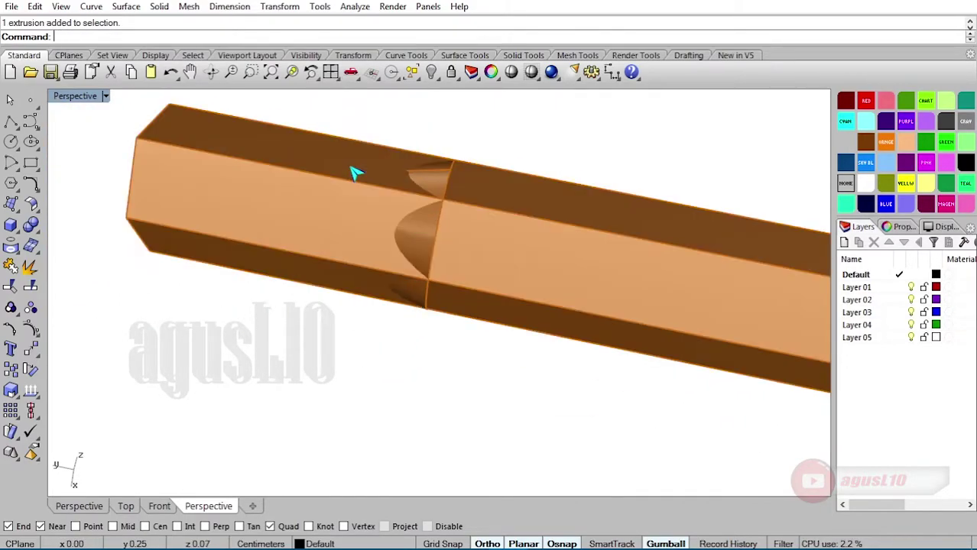
Trim away the part of the hexagonal extrusion ahead of the lofted cone, using both surfaces as cutting objects.
drag(354, 174, 410, 232)
key(ctrl+z)
click(497, 134)
scroll(399, 257, down, 2)
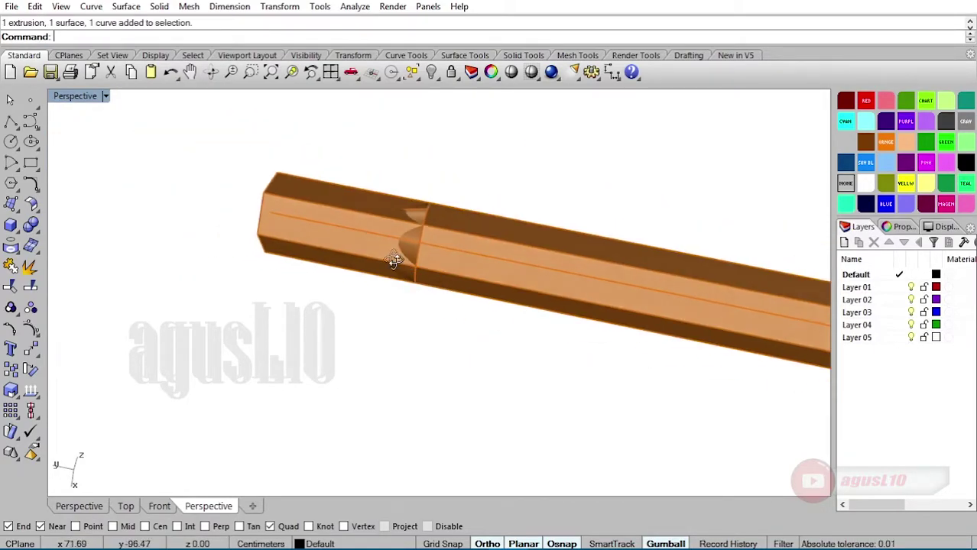
scroll(413, 254, up, 3)
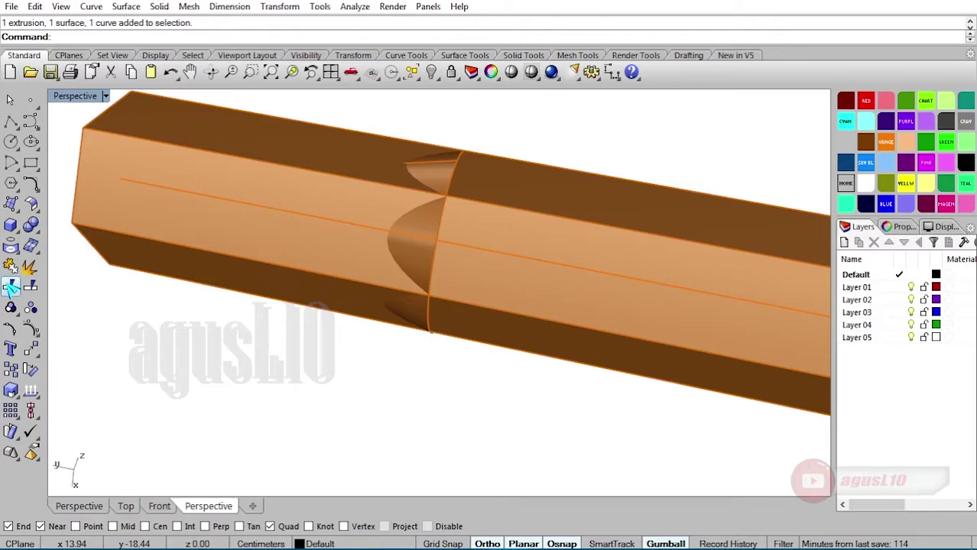
click(11, 288)
scroll(275, 299, down, 2)
scroll(231, 288, up, 3)
scroll(251, 290, up, 1)
scroll(322, 275, down, 1)
scroll(459, 203, down, 1)
scroll(236, 141, up, 1)
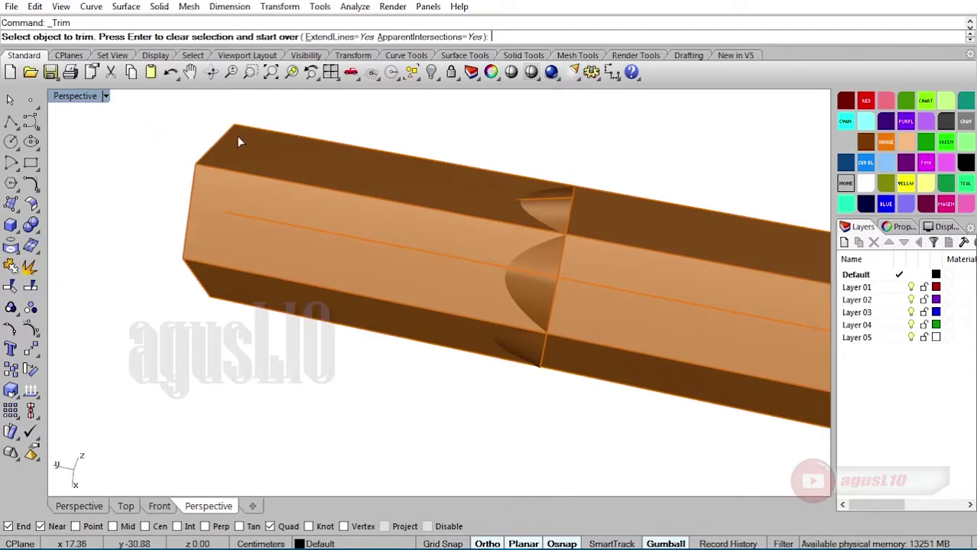
click(234, 141)
scroll(456, 191, up, 3)
Trim off the cone's excess base outside the faces of the hexagonal body and finish the trim.
click(446, 126)
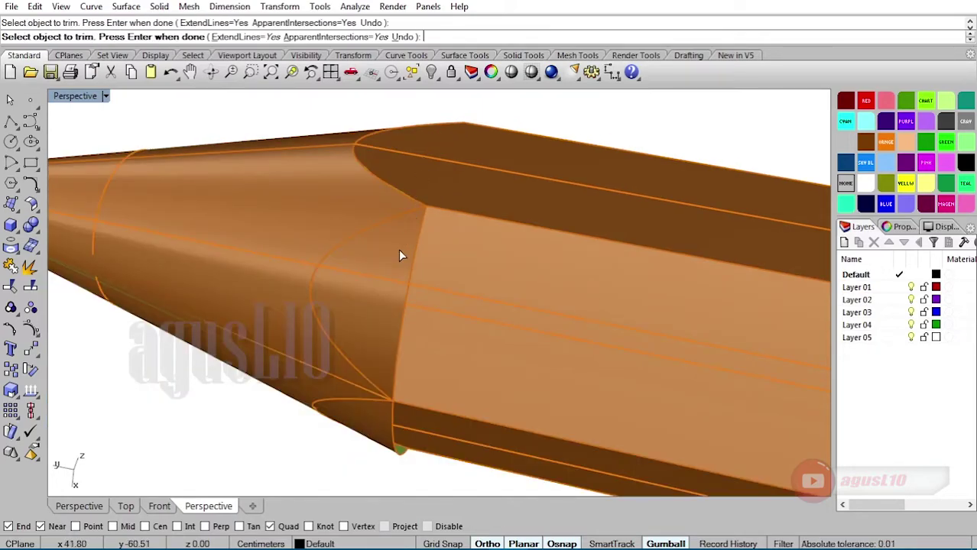
scroll(376, 303, down, 6)
mouse_move(370, 328)
right_down()
mouse_move(388, 235)
mouse_move(368, 269)
mouse_move(378, 248)
mouse_move(381, 288)
mouse_move(375, 244)
right_up()
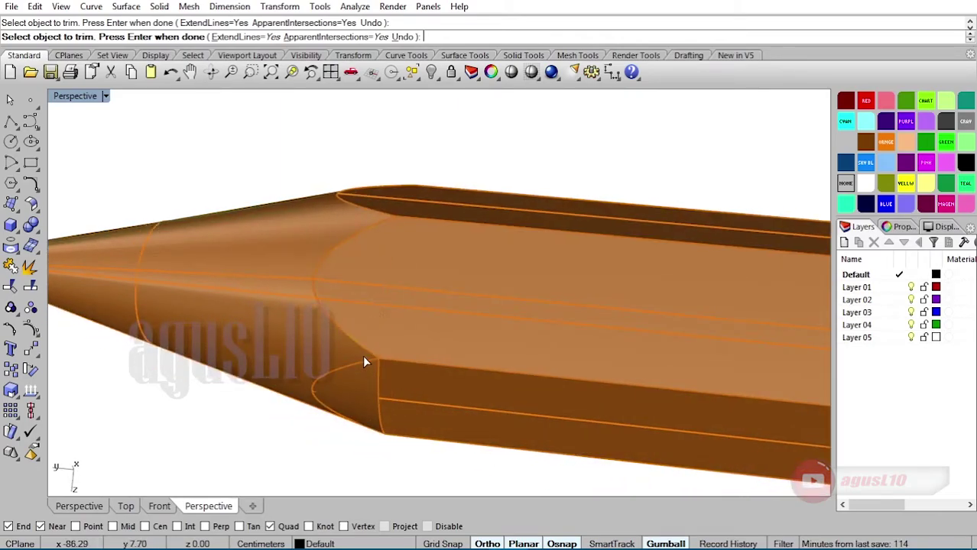
right_drag(374, 348, 372, 255)
mouse_move(360, 362)
right_down()
mouse_move(396, 274)
mouse_move(280, 235)
mouse_move(263, 262)
mouse_move(244, 244)
mouse_move(343, 258)
mouse_move(273, 304)
right_up()
click(246, 223)
key(Return)
Examine the trimmed pencil tip, the length of the body and the curves around its open far end.
click(273, 305)
mouse_move(377, 254)
shift+right_down()
mouse_move(310, 244)
mouse_move(349, 242)
mouse_move(360, 255)
shift+right_up()
scroll(341, 252, up, 4)
scroll(342, 266, down, 6)
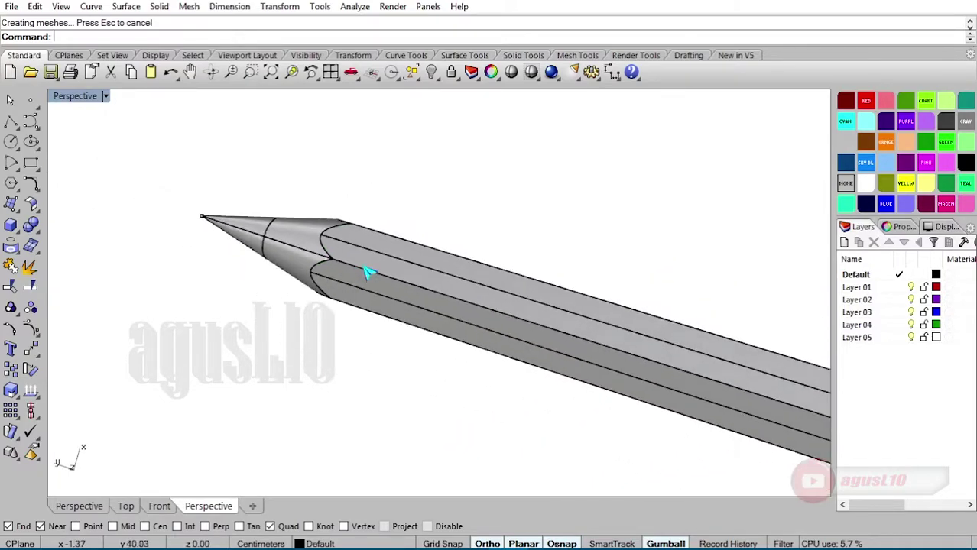
right_drag(394, 284, 360, 264)
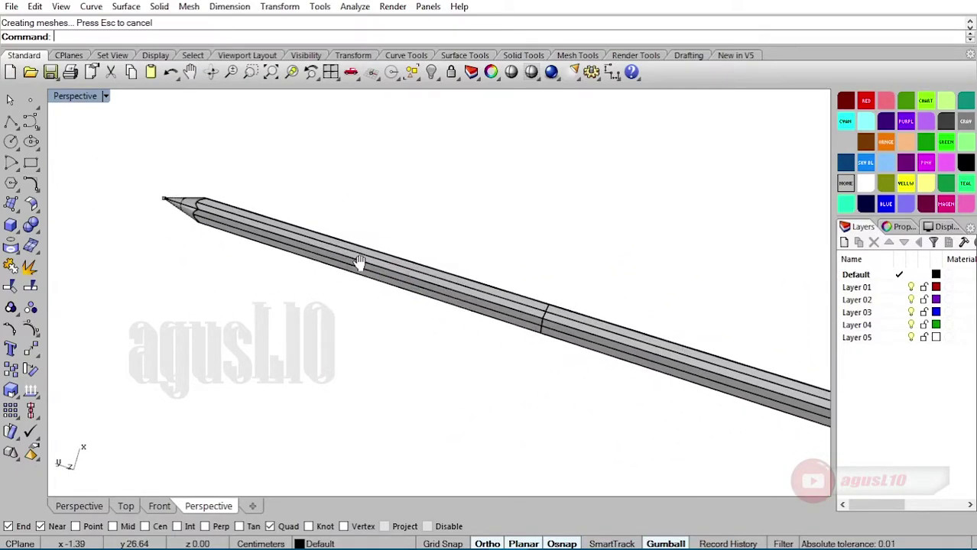
scroll(360, 265, down, 6)
right_drag(484, 336, 463, 344)
scroll(497, 336, up, 12)
scroll(535, 330, down, 5)
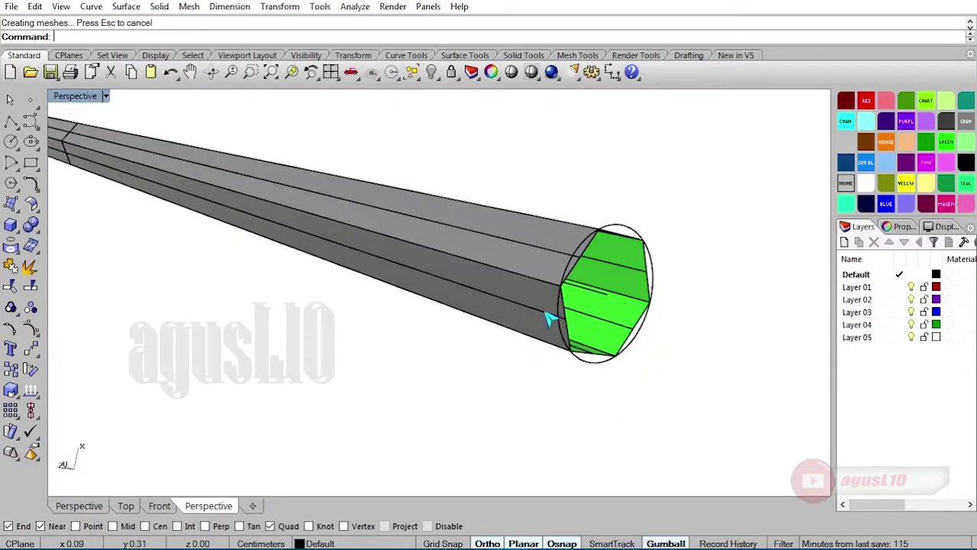
scroll(550, 320, up, 2)
scroll(526, 293, up, 2)
click(524, 218)
click(624, 203)
scroll(528, 247, down, 3)
click(659, 214)
mouse_move(659, 214)
right_down()
mouse_move(562, 236)
mouse_move(480, 219)
mouse_move(578, 234)
mouse_move(559, 222)
right_up()
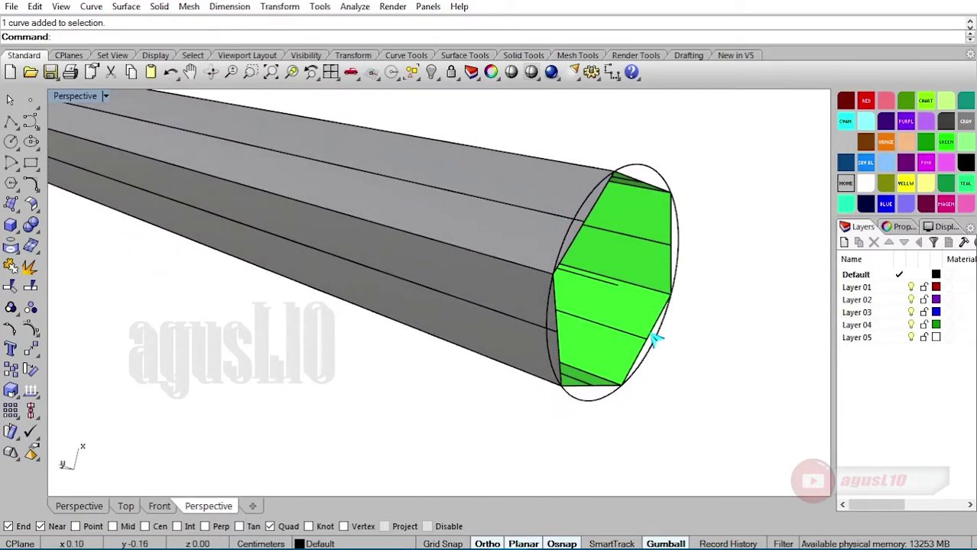
right_drag(604, 149, 609, 187)
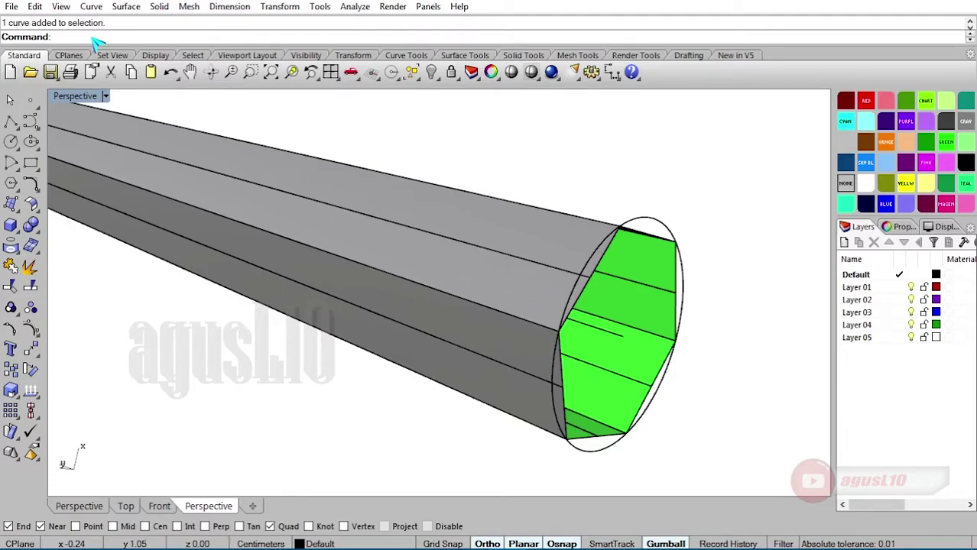
Cap the open far end of the hexagonal body.
text(p)
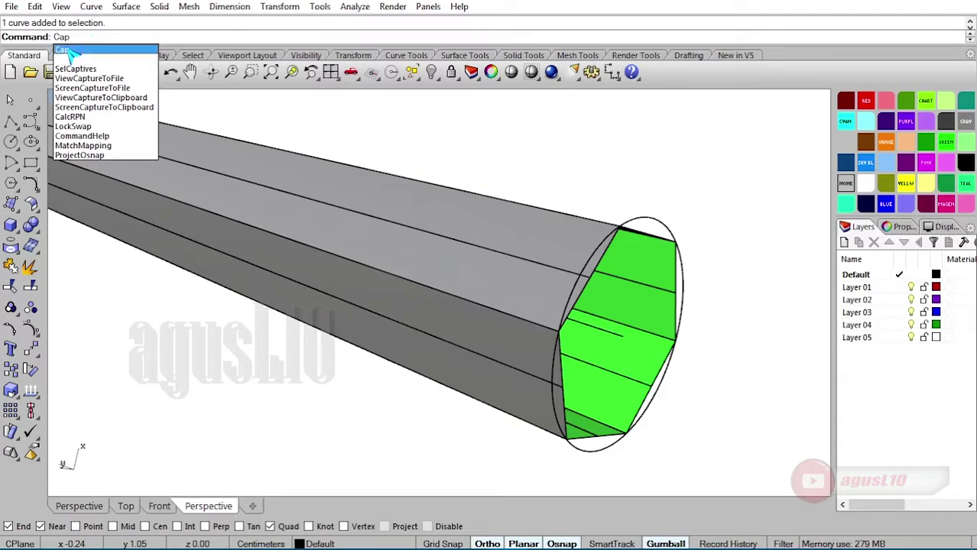
click(65, 51)
scroll(338, 177, down, 3)
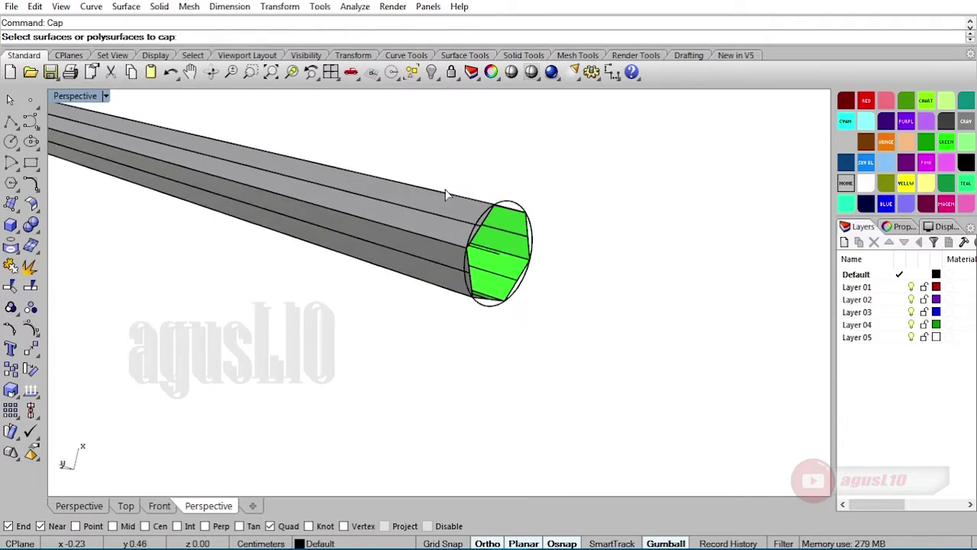
click(451, 205)
scroll(388, 188, down, 6)
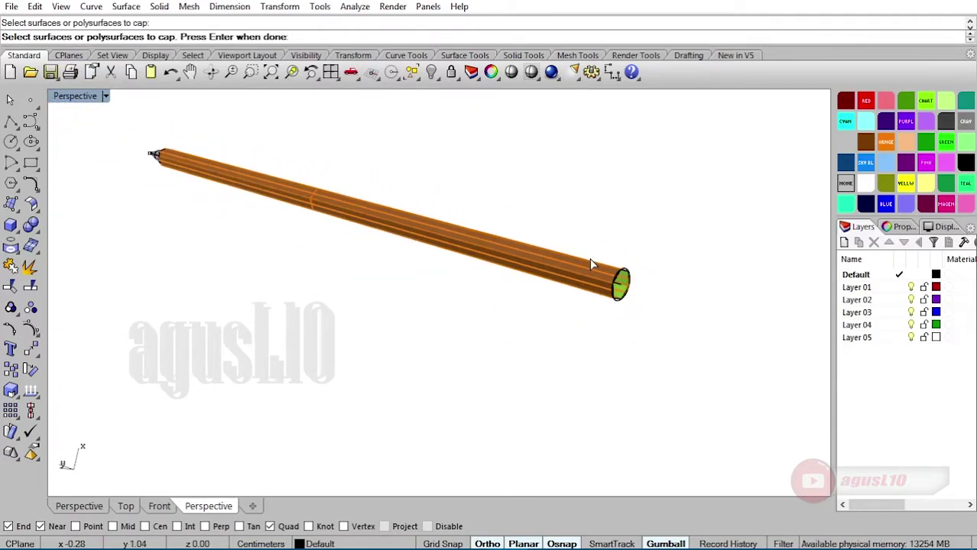
scroll(604, 283, up, 4)
scroll(612, 285, up, 2)
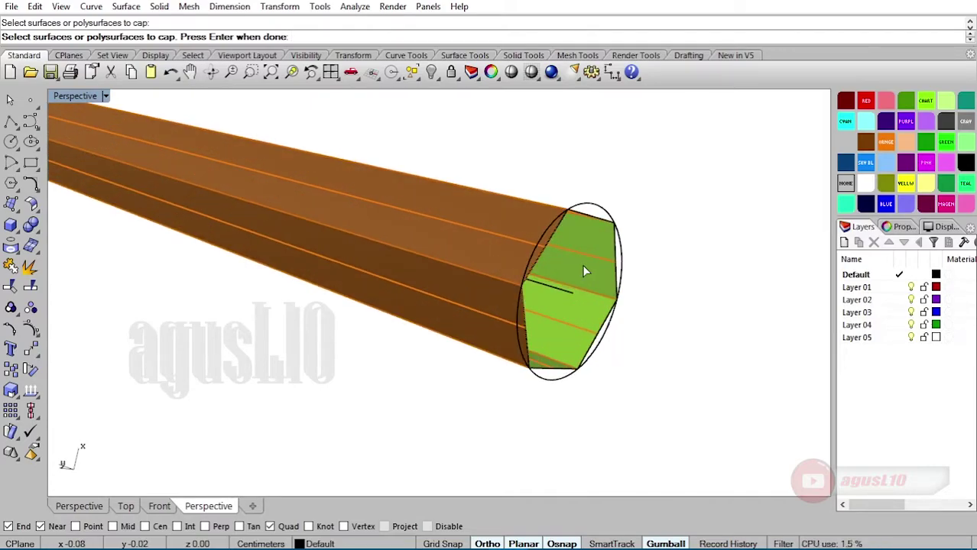
key(Return)
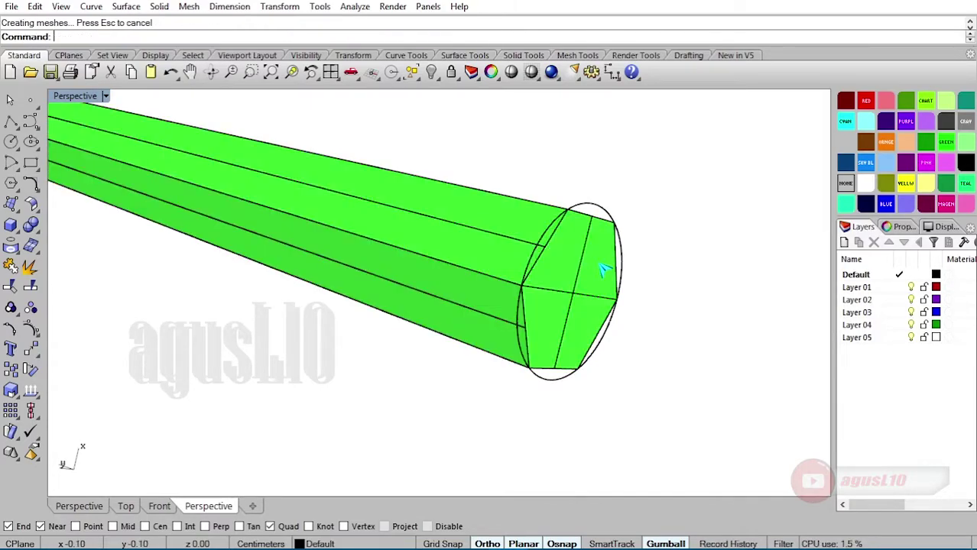
Check the capped body in wireframe and shaded display, and highlight the cone and body separately.
scroll(299, 227, down, 3)
click(268, 184)
key(ctrl+alt+w)
mouse_move(298, 227)
right_down()
mouse_move(208, 220)
mouse_move(280, 240)
right_up()
key(ctrl+alt+s)
scroll(253, 236, down, 6)
key(Escape)
scroll(259, 232, down, 6)
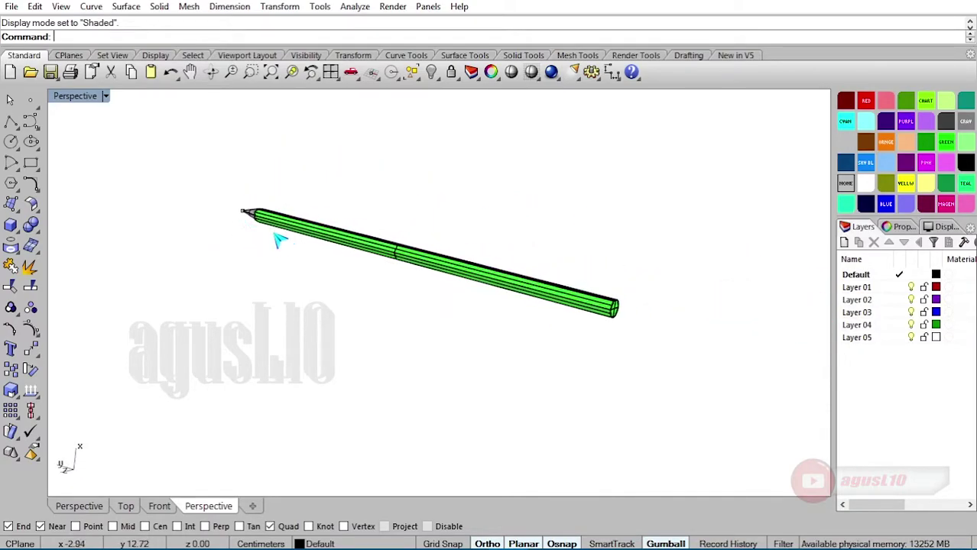
scroll(229, 217, up, 12)
click(245, 221)
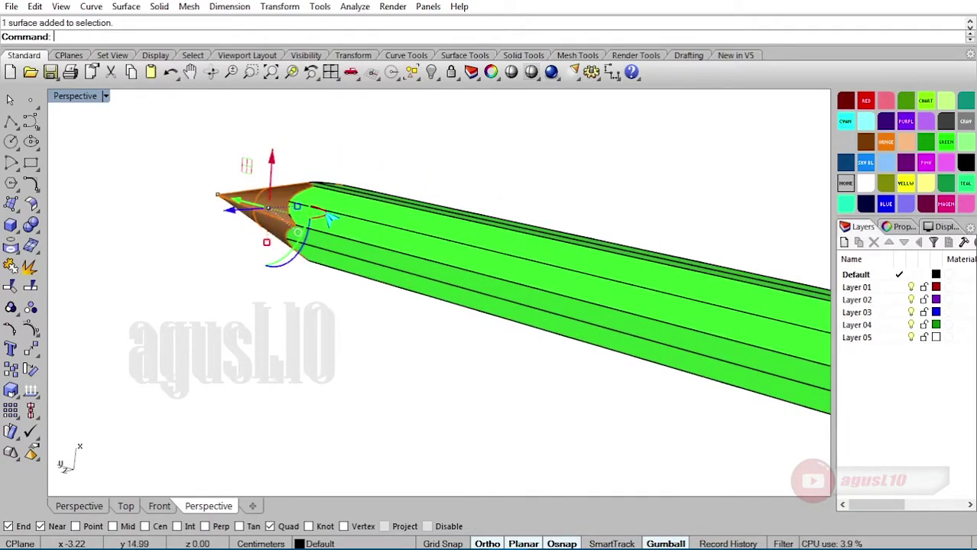
click(371, 149)
click(392, 223)
click(302, 164)
click(272, 200)
click(355, 215)
click(381, 162)
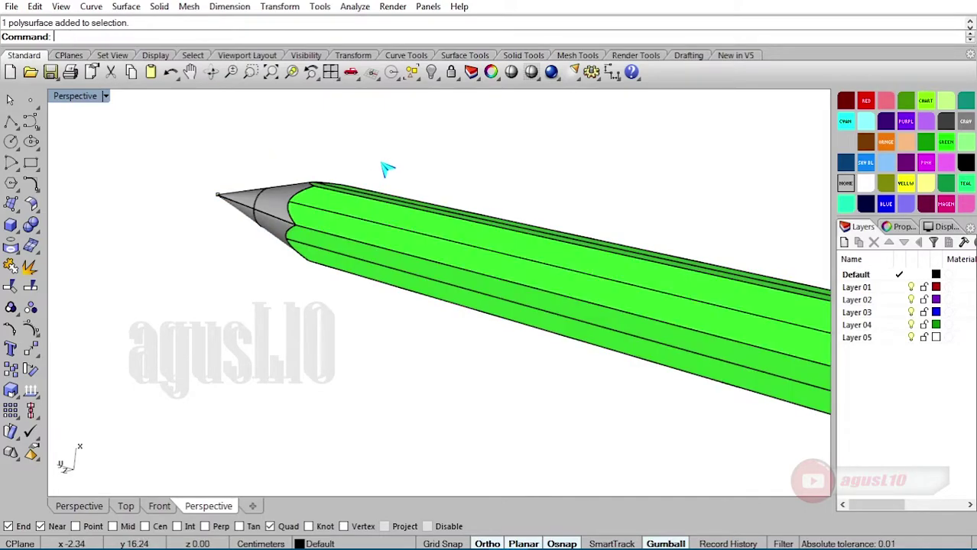
Join the lofted cone and the capped hexagonal body into one object.
click(10, 266)
click(254, 201)
click(316, 218)
key(Return)
click(336, 234)
click(296, 316)
Hide the leftover circle around the capped end of the pencil.
scroll(298, 317, down, 6)
shift+right_drag(448, 335, 358, 292)
scroll(358, 292, down, 2)
scroll(518, 331, up, 12)
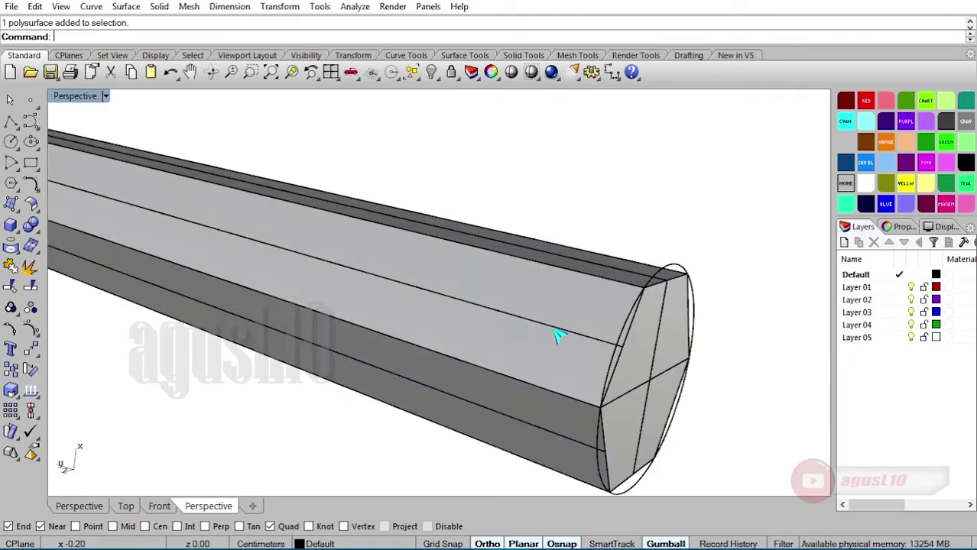
scroll(623, 341, down, 5)
mouse_move(563, 245)
mouse_down()
mouse_move(660, 403)
mouse_move(659, 393)
mouse_up()
scroll(659, 393, up, 8)
scroll(654, 376, down, 5)
click(637, 327)
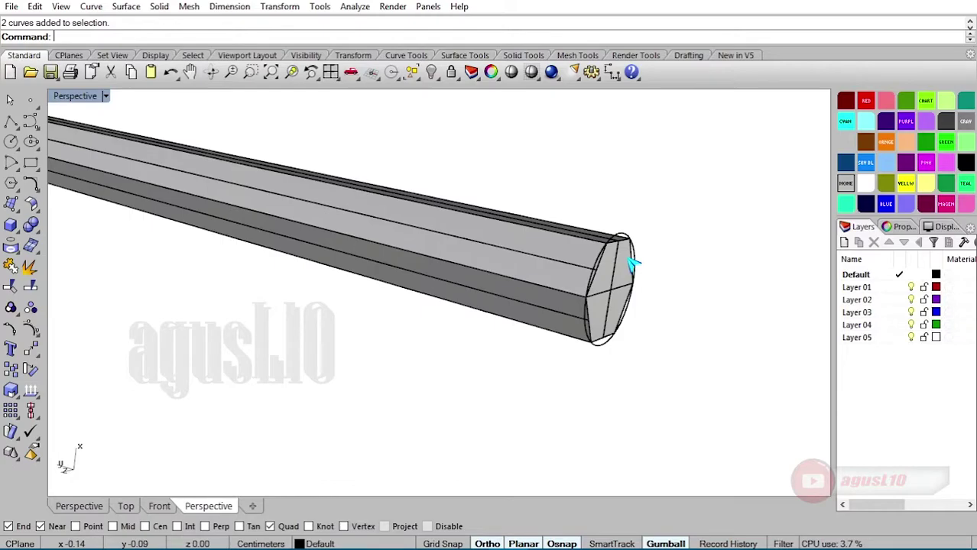
scroll(631, 263, up, 5)
click(632, 201)
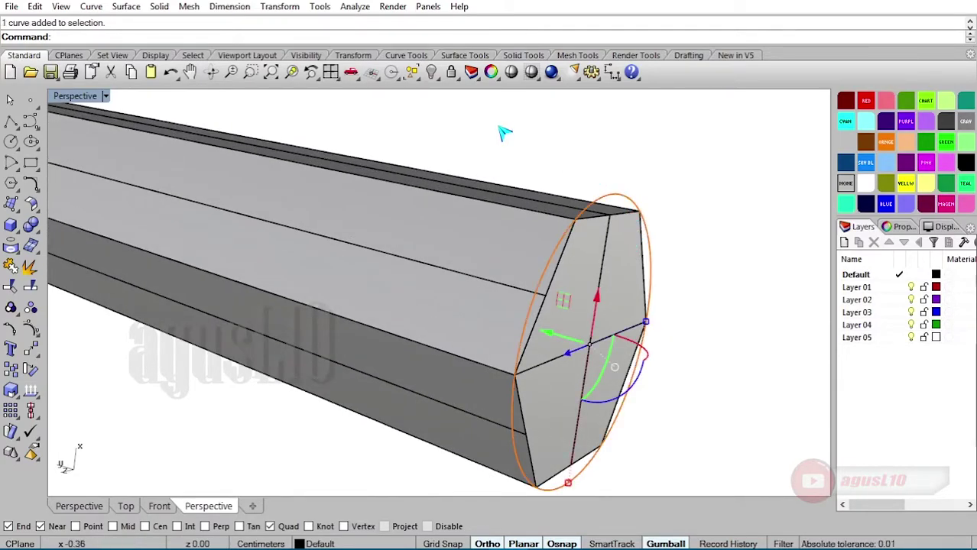
click(435, 73)
click(609, 222)
key(Escape)
Inspect the capped hexagonal end face and its adjoining body edges up close.
scroll(607, 222, down, 12)
right_drag(600, 246, 616, 268)
text(z)
key(Return)
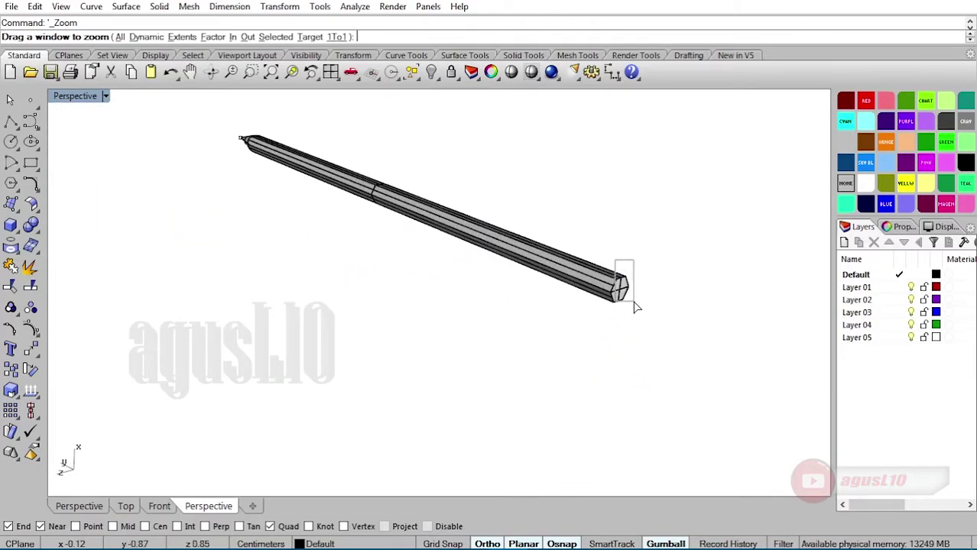
drag(634, 306, 636, 308)
scroll(339, 287, up, 2)
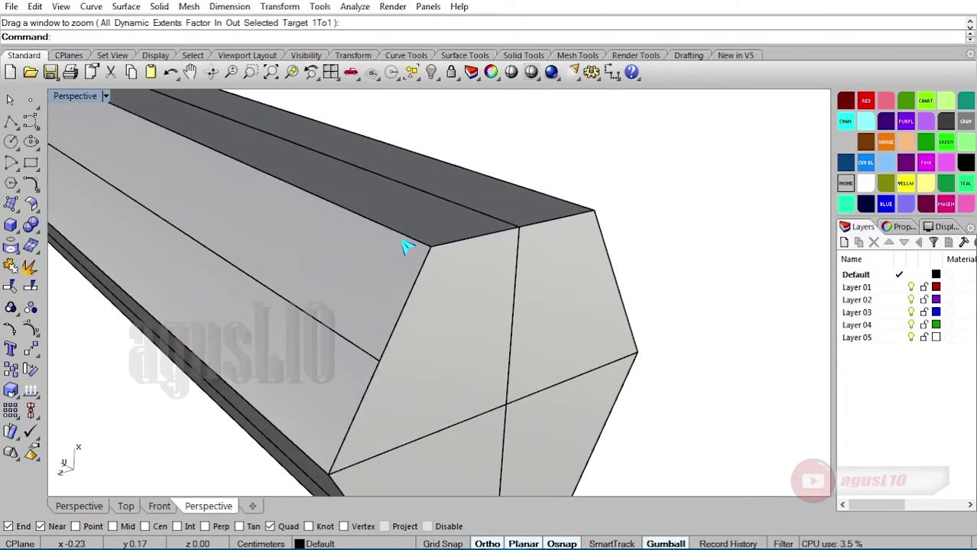
scroll(405, 237, down, 1)
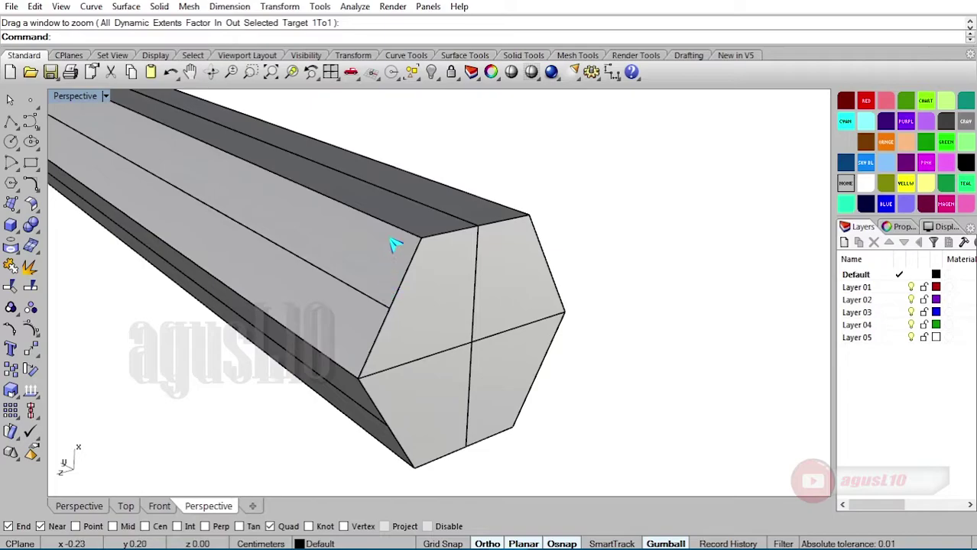
scroll(383, 242, down, 3)
mouse_move(383, 242)
shift+right_down()
mouse_move(471, 225)
mouse_move(479, 233)
mouse_move(392, 225)
shift+right_up()
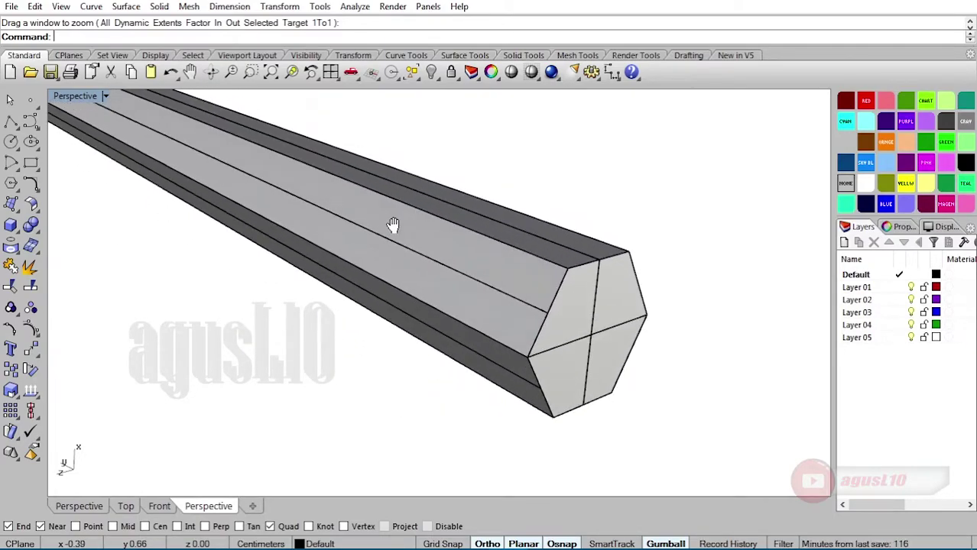
click(516, 259)
click(566, 221)
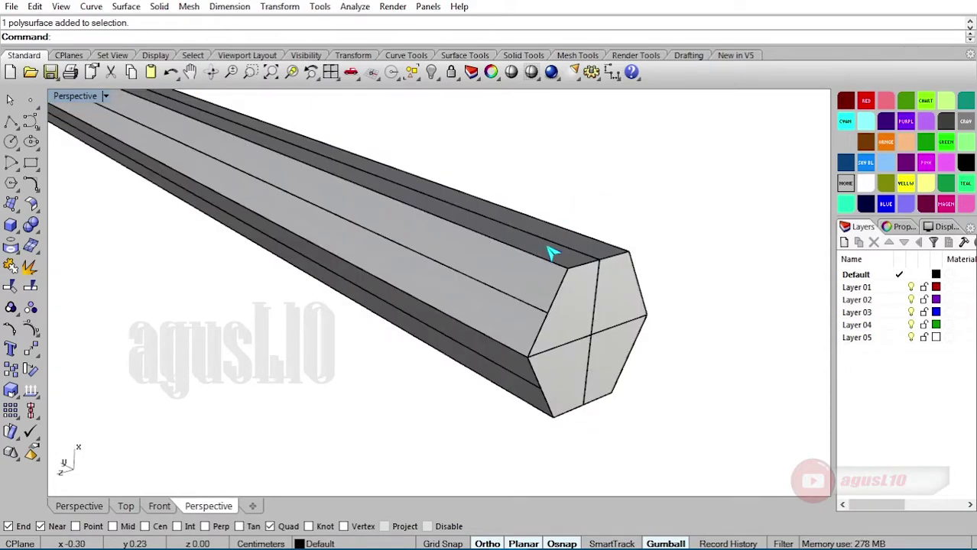
Fillet the lengthwise edges of the hexagonal body and all edges of its end face with a radius of 0.05 cm.
click(32, 224)
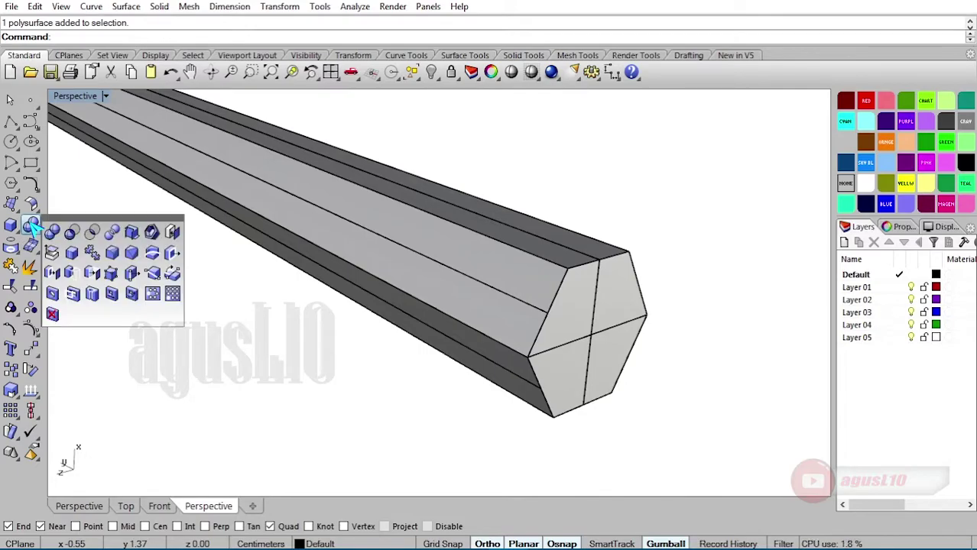
click(112, 255)
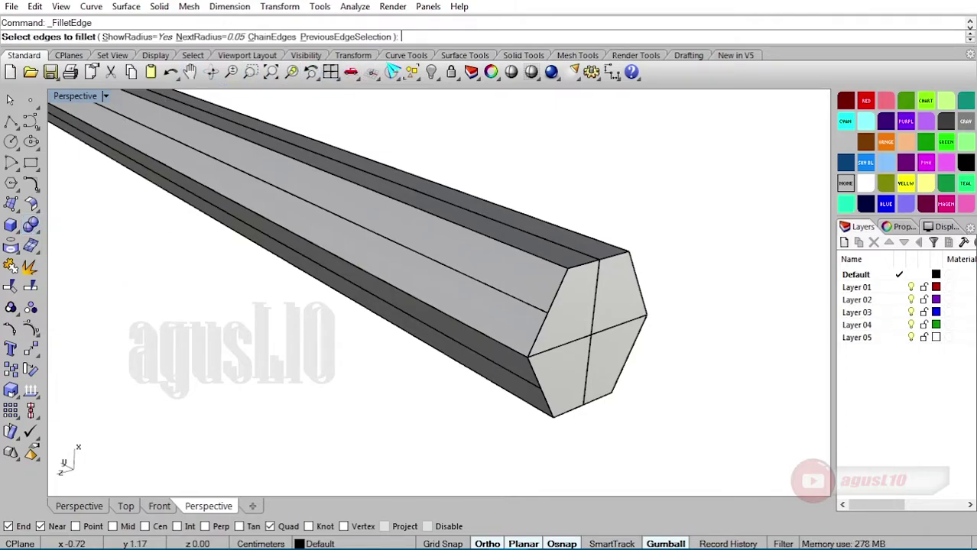
text(0.05)
key(Return)
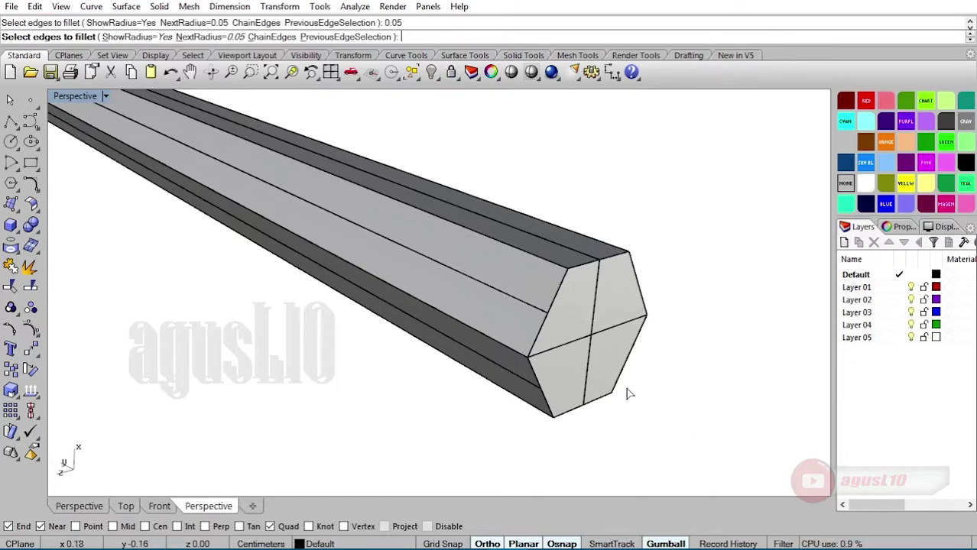
click(532, 260)
click(510, 348)
click(526, 411)
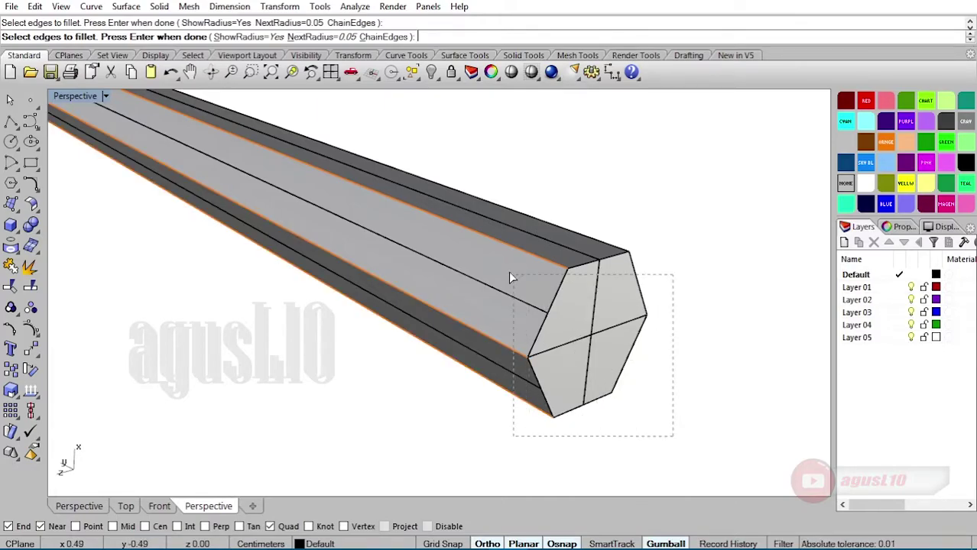
drag(457, 200, 457, 200)
right_drag(592, 330, 560, 297)
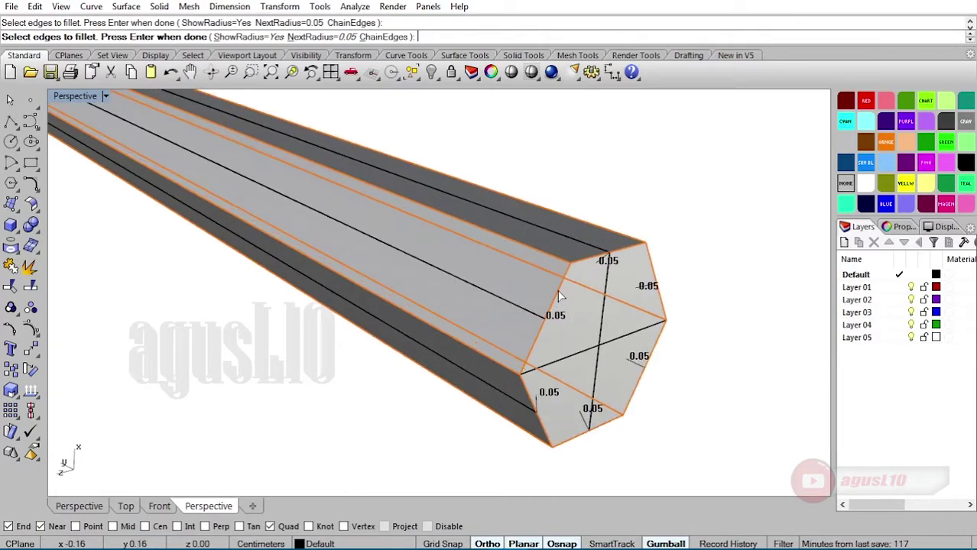
scroll(654, 312, down, 3)
scroll(655, 312, up, 2)
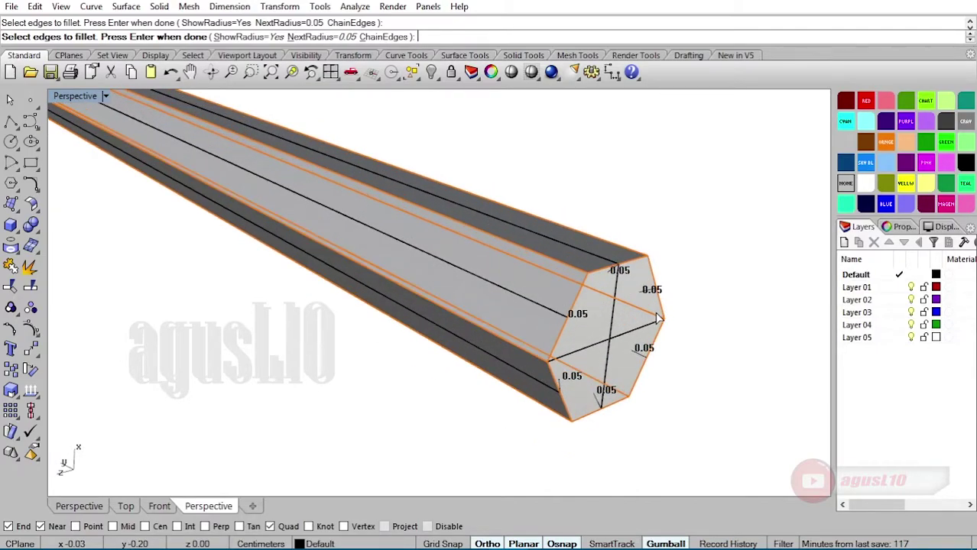
right_click(656, 313)
scroll(655, 313, up, 2)
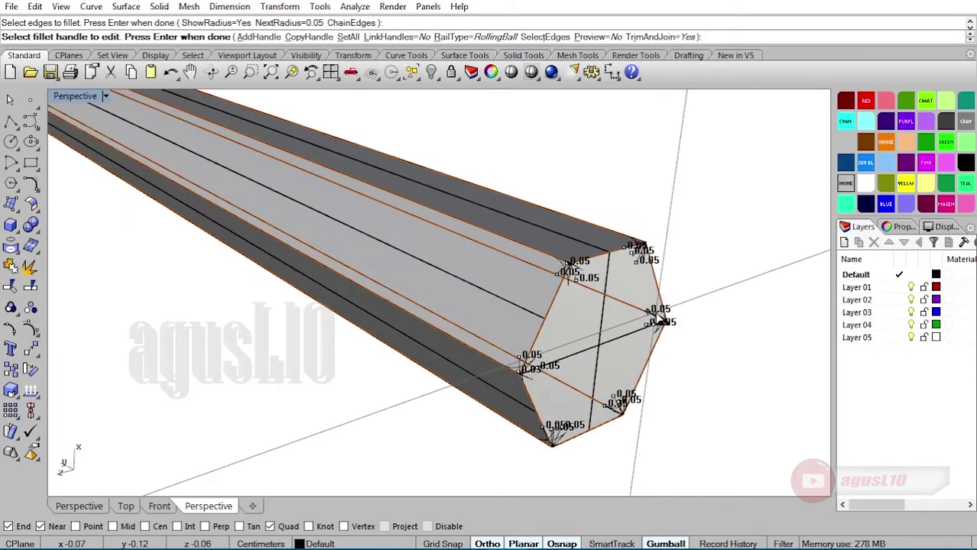
key(Return)
Preview the pencil shaded without wires and look over its filleted end, body and tip.
mouse_move(694, 285)
right_down()
mouse_move(445, 274)
mouse_move(565, 320)
mouse_move(546, 284)
mouse_move(500, 270)
mouse_move(535, 277)
right_up()
click(511, 72)
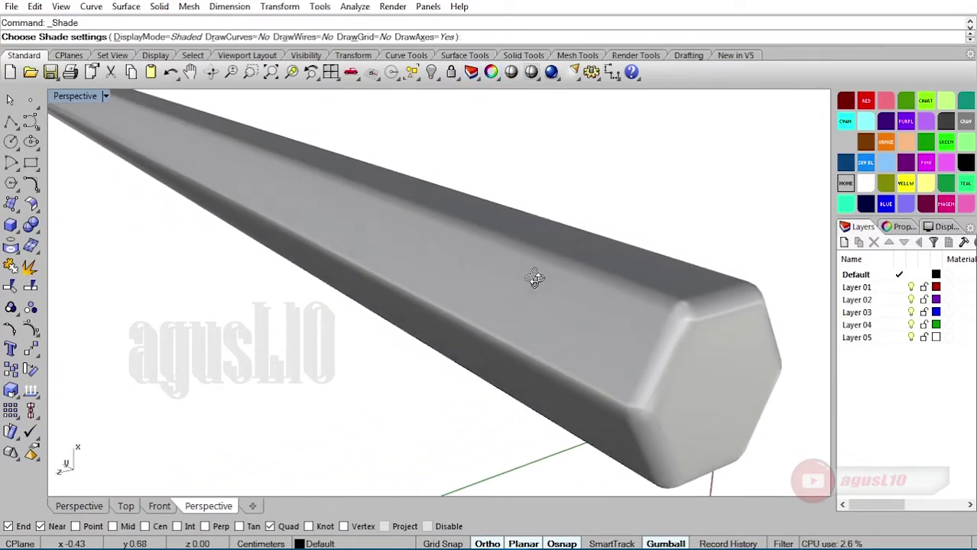
right_click(597, 160)
right_drag(601, 188, 567, 256)
scroll(569, 260, down, 4)
right_drag(467, 310, 557, 310)
scroll(412, 330, down, 3)
right_drag(450, 331, 393, 324)
mouse_move(394, 325)
shift+right_down()
mouse_move(442, 284)
mouse_move(499, 271)
mouse_move(364, 299)
mouse_move(496, 292)
mouse_move(514, 366)
mouse_move(477, 276)
mouse_move(460, 312)
mouse_move(581, 327)
mouse_move(459, 324)
shift+right_up()
scroll(495, 292, down, 4)
scroll(514, 366, up, 10)
scroll(482, 346, down, 3)
scroll(486, 353, down, 6)
scroll(493, 300, down, 5)
Show the pencil in the Right view and delete the leftover point at the cone's apex.
right_drag(501, 288, 469, 295)
key(ctrl+F3)
right_drag(530, 234, 448, 270)
scroll(521, 249, up, 10)
drag(585, 235, 627, 321)
key(Delete)
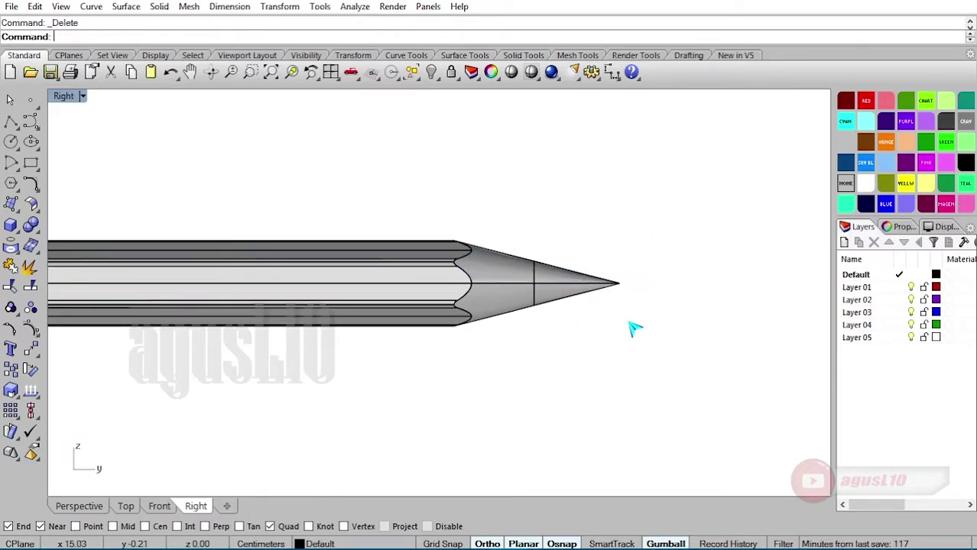
Draw a wavy S-shaped control point curve about 0.66 cm tall crossing the conical tip from above to below it.
scroll(579, 290, up, 4)
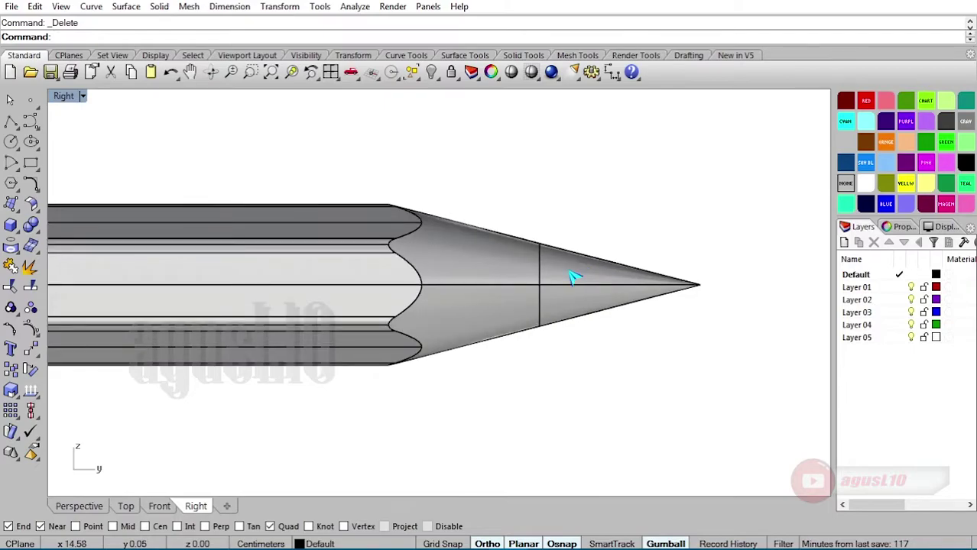
click(528, 273)
click(570, 205)
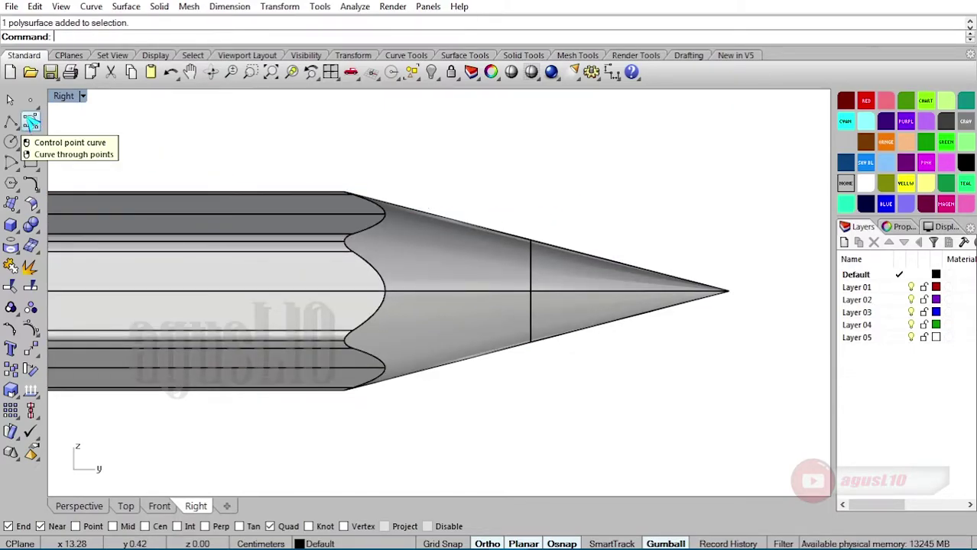
click(31, 121)
scroll(581, 186, up, 1)
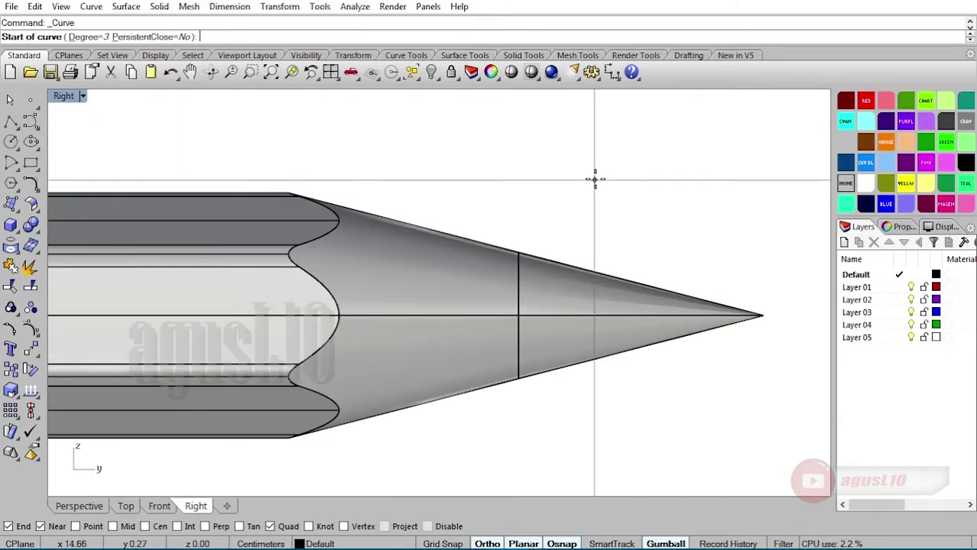
click(595, 179)
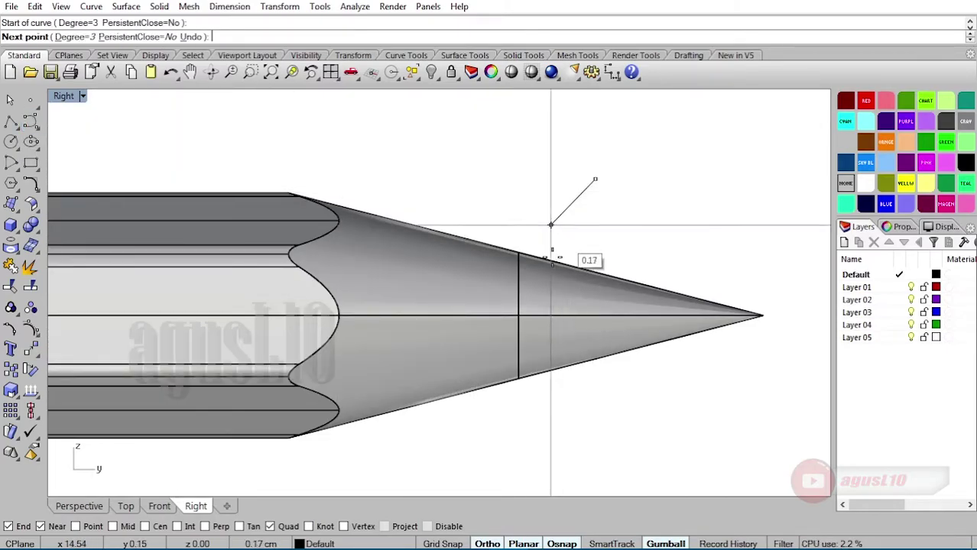
click(612, 371)
right_drag(645, 442, 631, 367)
click(633, 379)
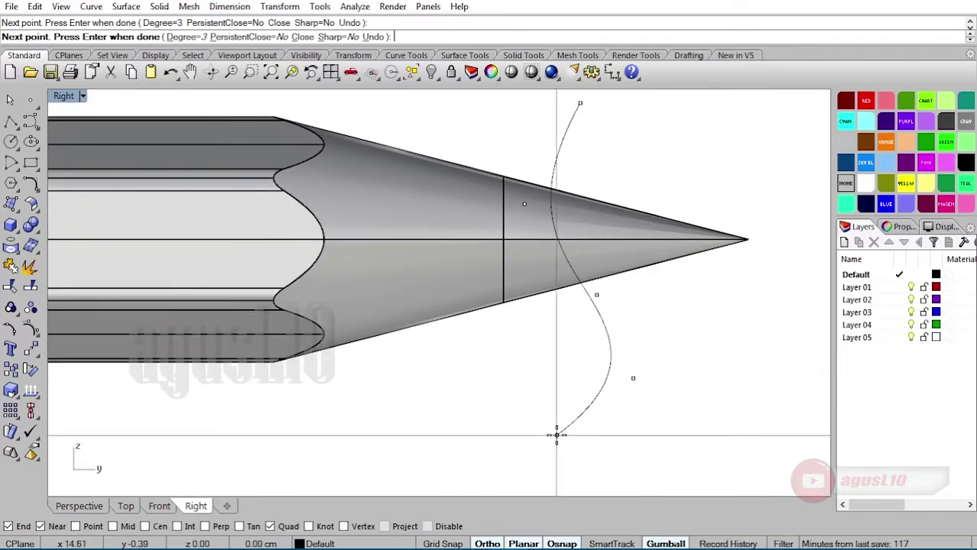
click(556, 436)
key(Return)
click(607, 334)
right_drag(636, 297, 606, 338)
scroll(593, 300, up, 4)
key(Escape)
scroll(608, 335, down, 3)
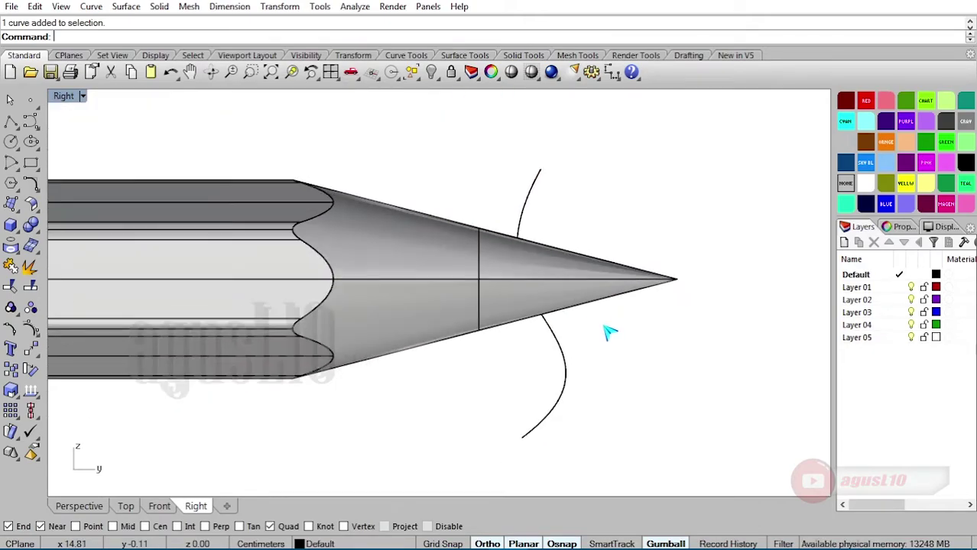
Split the pencil with the wavy curve to separate the point from the cone, and delete the cutting curve.
click(30, 289)
scroll(485, 250, up, 1)
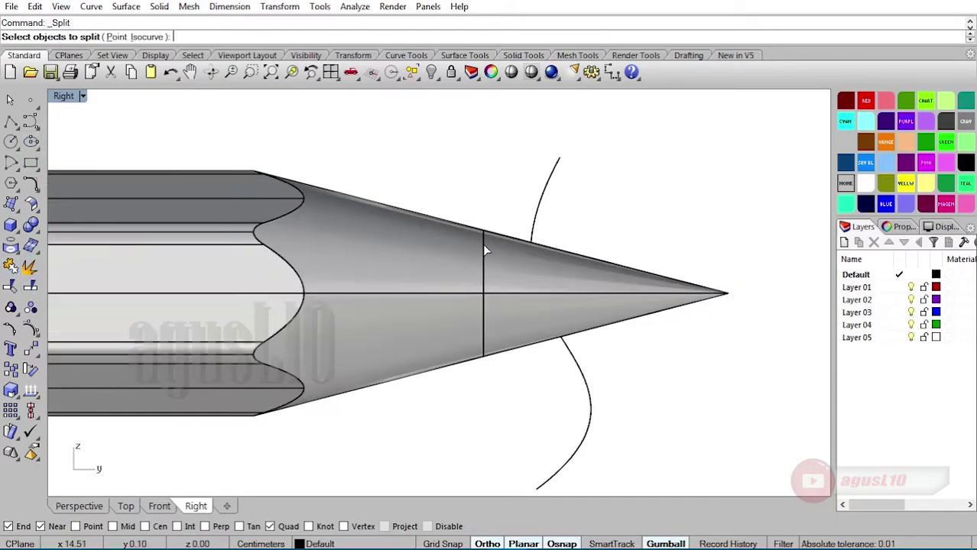
click(598, 288)
scroll(598, 288, up, 2)
key(Return)
scroll(598, 288, down, 1)
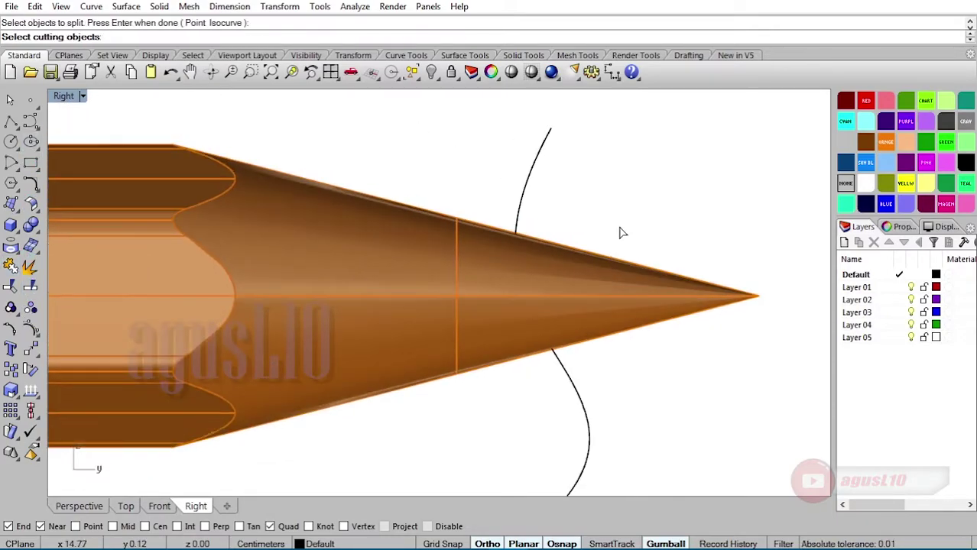
click(540, 156)
key(Return)
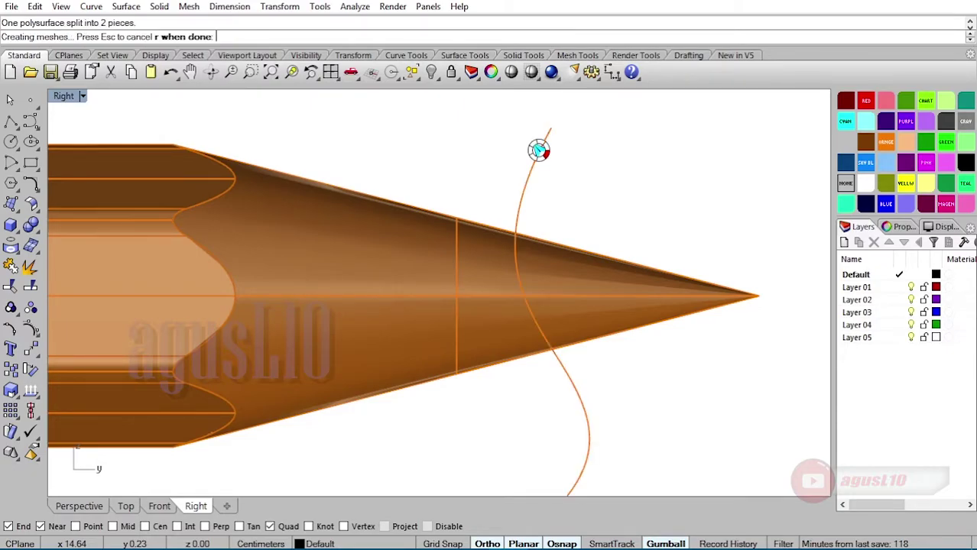
click(623, 290)
click(639, 200)
click(529, 157)
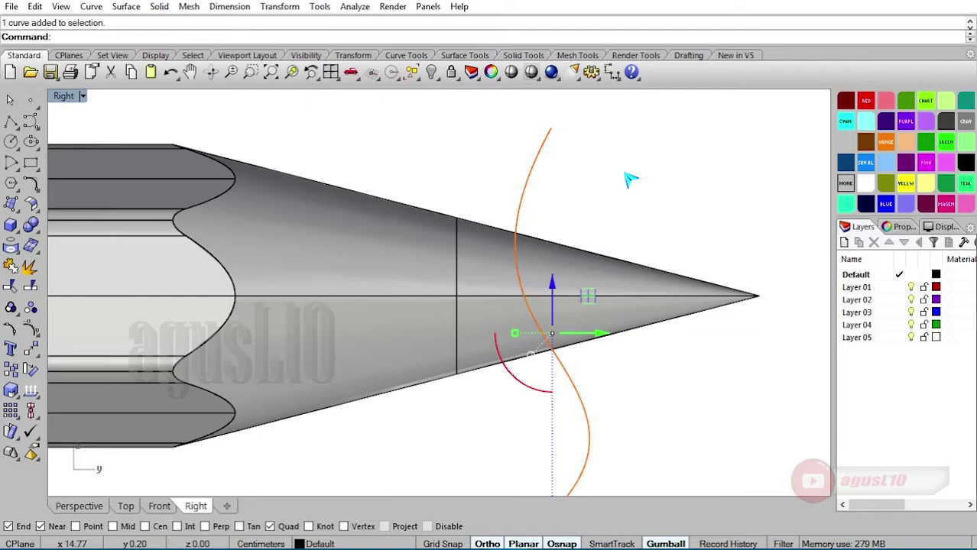
key(Delete)
scroll(630, 178, down, 3)
Inspect the separated point and the split edge around the cone from several angles.
click(617, 225)
scroll(694, 224, up, 1)
mouse_move(695, 224)
ctrl+shift+right_down()
mouse_move(436, 260)
mouse_move(348, 247)
ctrl+shift+right_up()
click(321, 361)
scroll(369, 352, down, 5)
right_drag(544, 334, 393, 321)
scroll(401, 322, down, 7)
mouse_move(573, 309)
right_down()
mouse_move(478, 319)
mouse_move(643, 313)
right_up()
In the Right view, draw a vertical line flush with the pencil's rounded end, extending above and below the body.
key(ctrl+F3)
scroll(643, 312, down, 5)
right_drag(147, 314, 299, 305)
scroll(299, 306, up, 16)
right_drag(374, 284, 334, 274)
scroll(355, 286, down, 4)
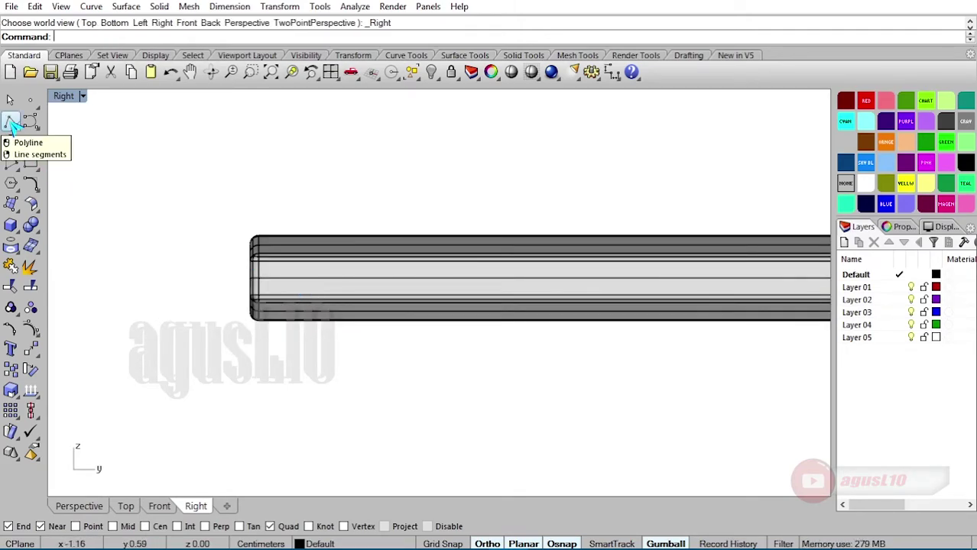
click(11, 124)
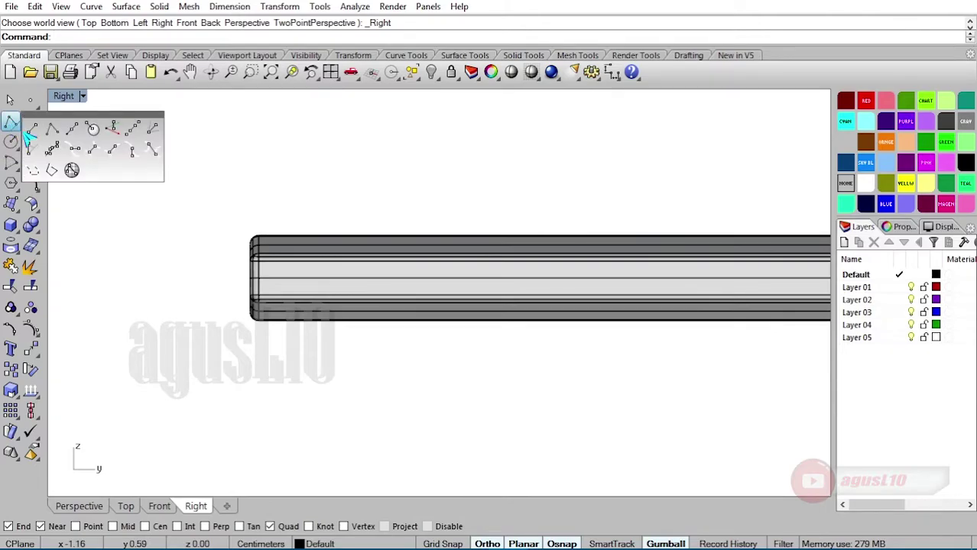
click(29, 129)
scroll(214, 218, up, 3)
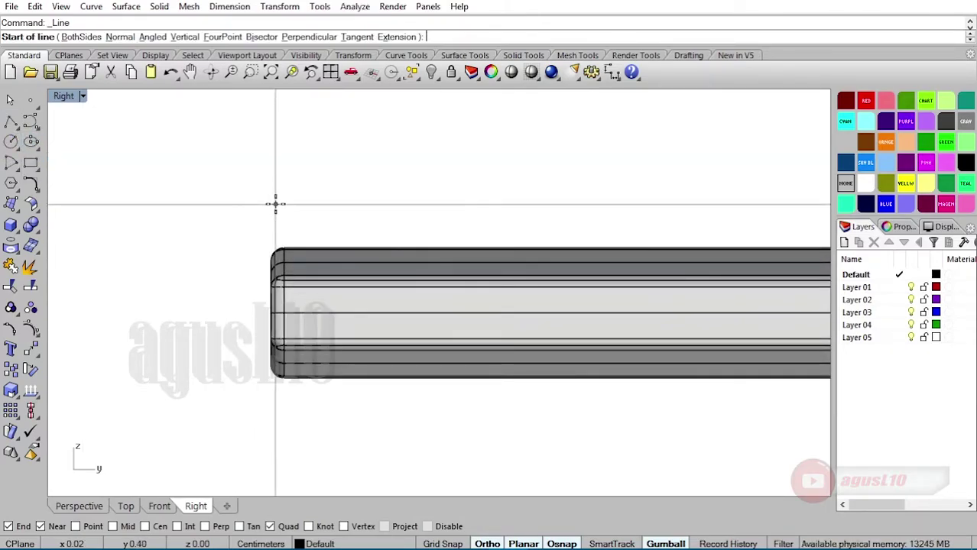
click(271, 192)
scroll(271, 192, down, 2)
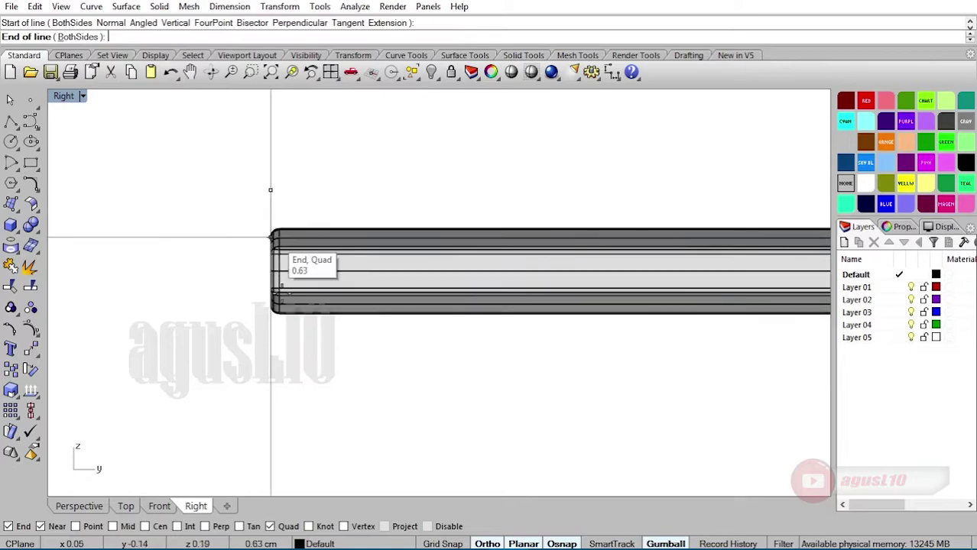
click(291, 400)
scroll(296, 357, up, 4)
Move the vertical line 1 cm along the body, away from the rounded end.
click(257, 325)
right_drag(234, 244, 216, 284)
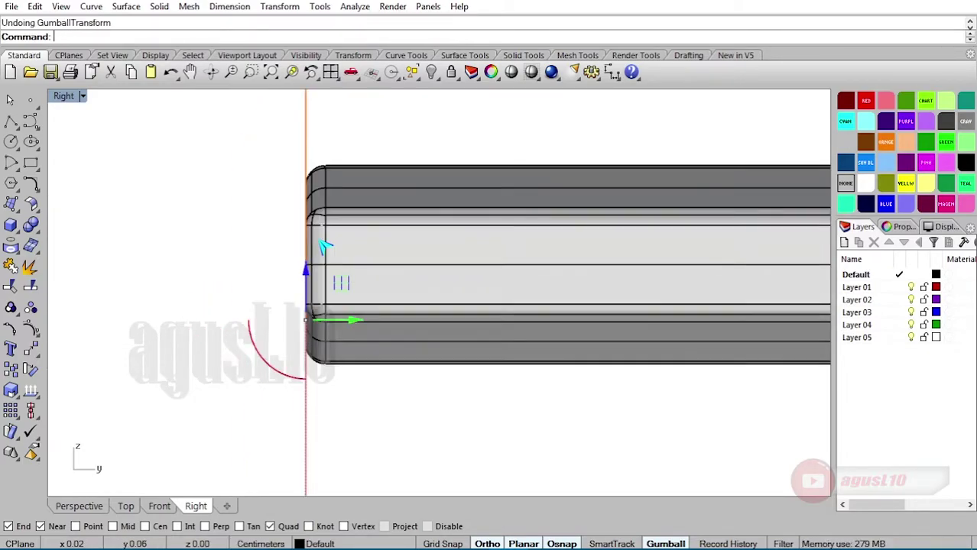
scroll(318, 241, down, 6)
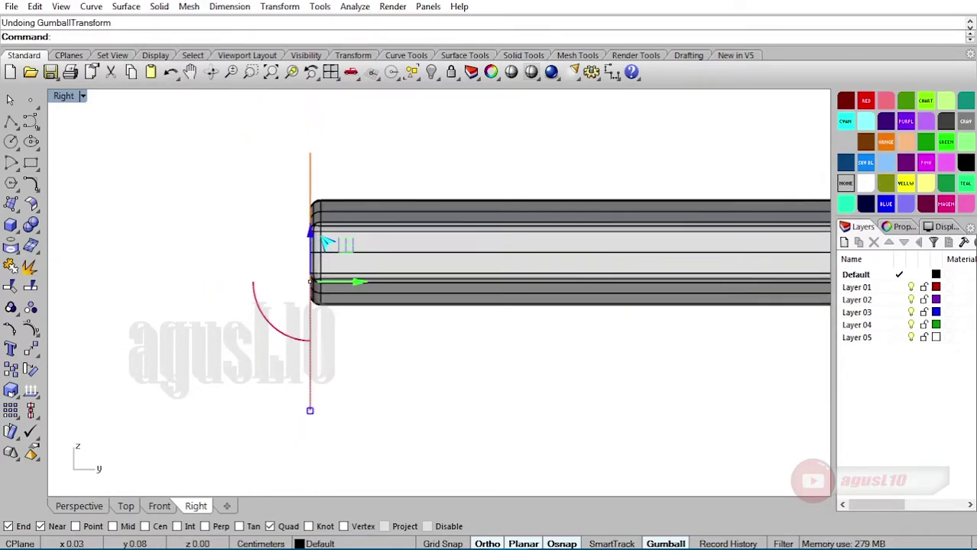
right_click(322, 237)
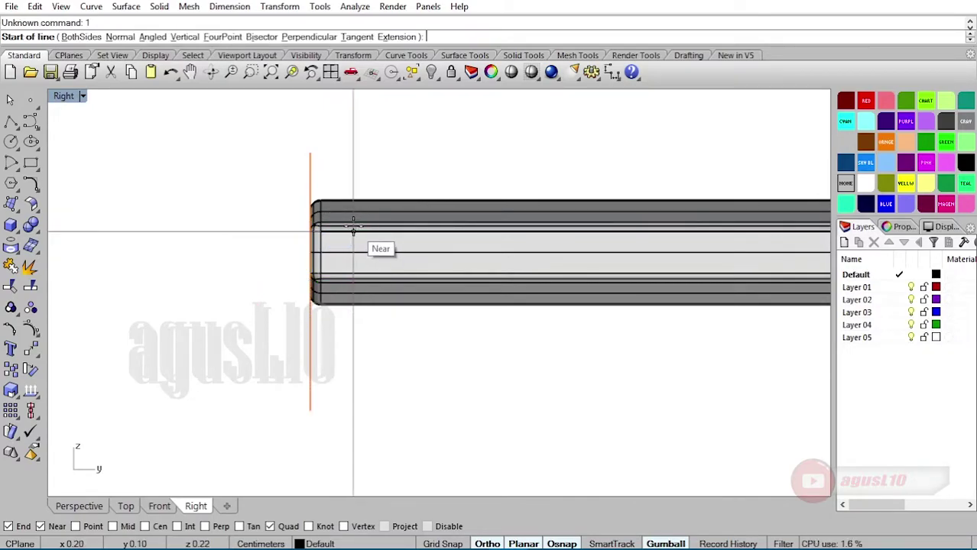
key(Escape)
scroll(336, 231, up, 2)
click(348, 297)
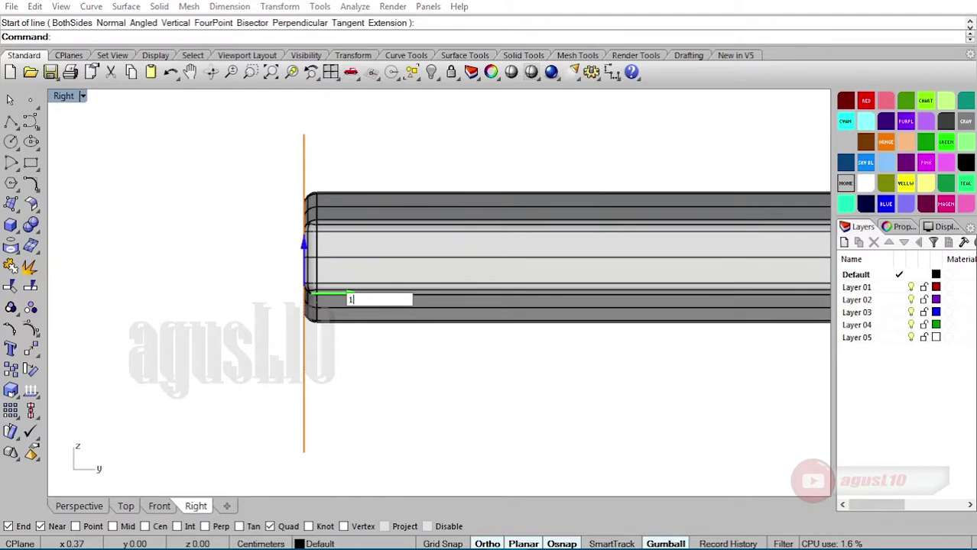
key(Return)
key(Escape)
scroll(413, 245, down, 10)
scroll(444, 228, up, 8)
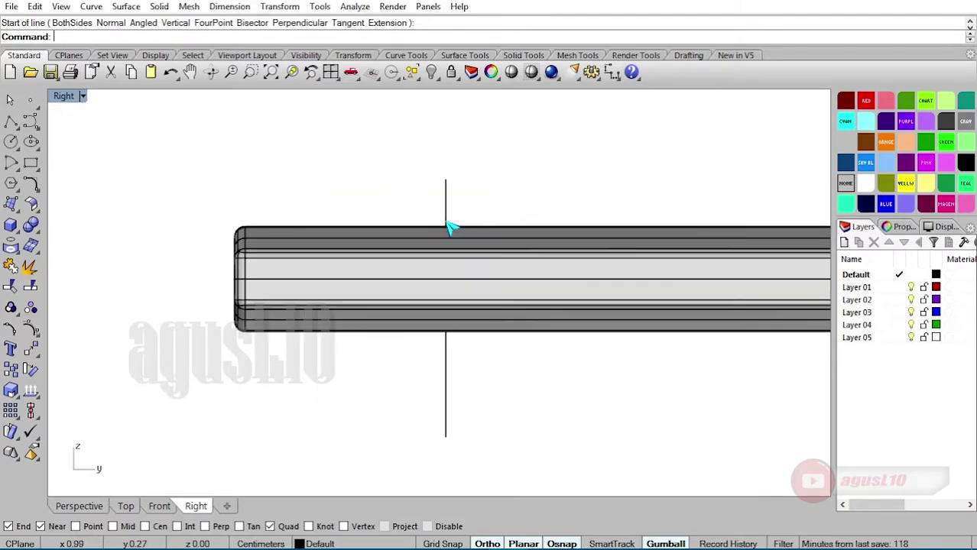
Copy the vertical line 0.1 cm toward the pencil's rounded end.
click(447, 209)
scroll(448, 207, down, 8)
scroll(447, 207, up, 8)
scroll(447, 207, up, 6)
scroll(448, 204, down, 4)
right_drag(448, 221, 457, 191)
scroll(467, 237, up, 2)
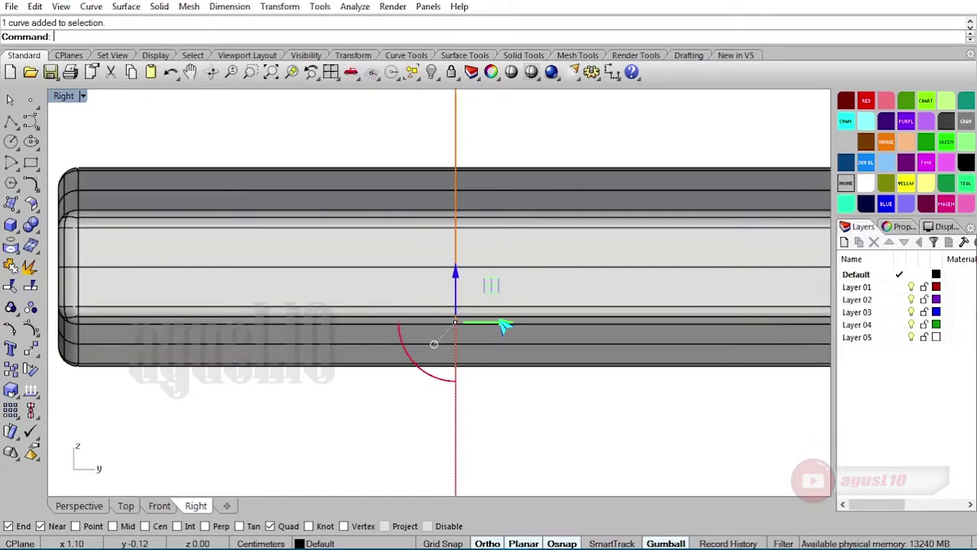
click(279, 6)
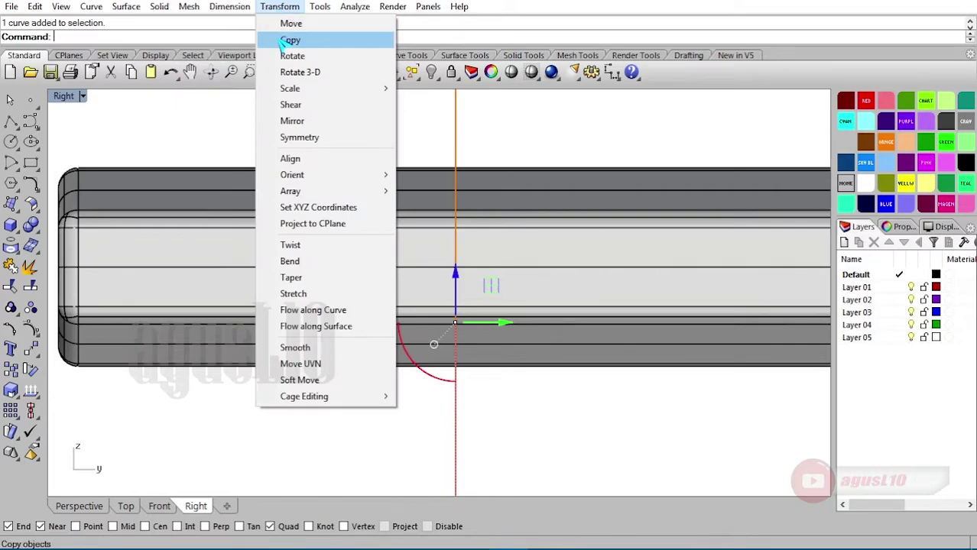
click(283, 39)
right_drag(370, 165, 399, 212)
click(473, 135)
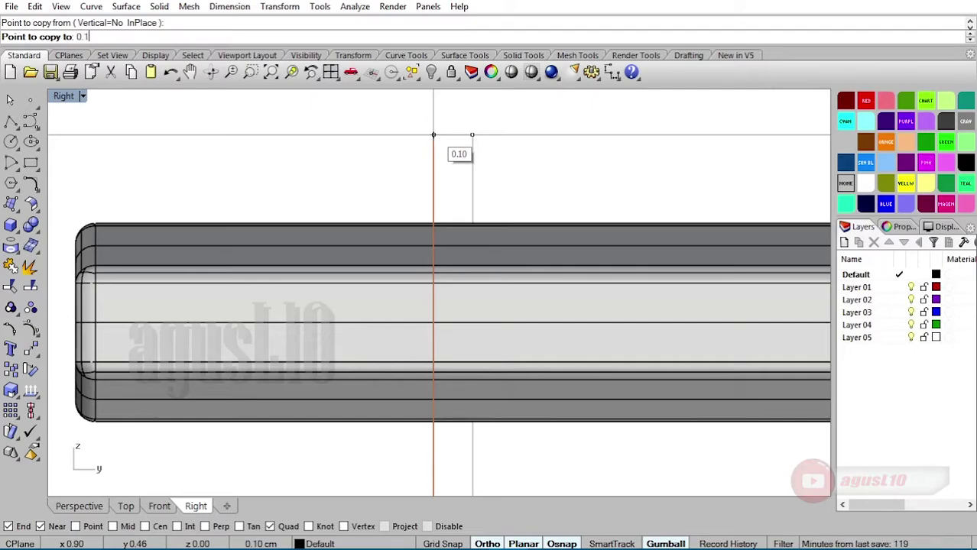
key(Return)
click(433, 136)
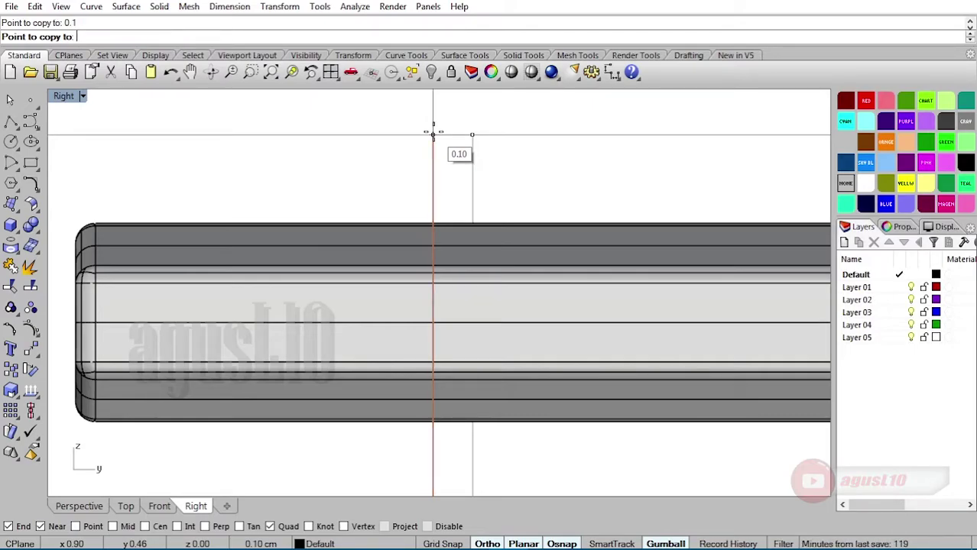
right_click(354, 135)
scroll(354, 135, down, 2)
drag(515, 170, 367, 139)
click(366, 139)
scroll(361, 142, down, 2)
scroll(373, 148, up, 4)
scroll(374, 152, down, 2)
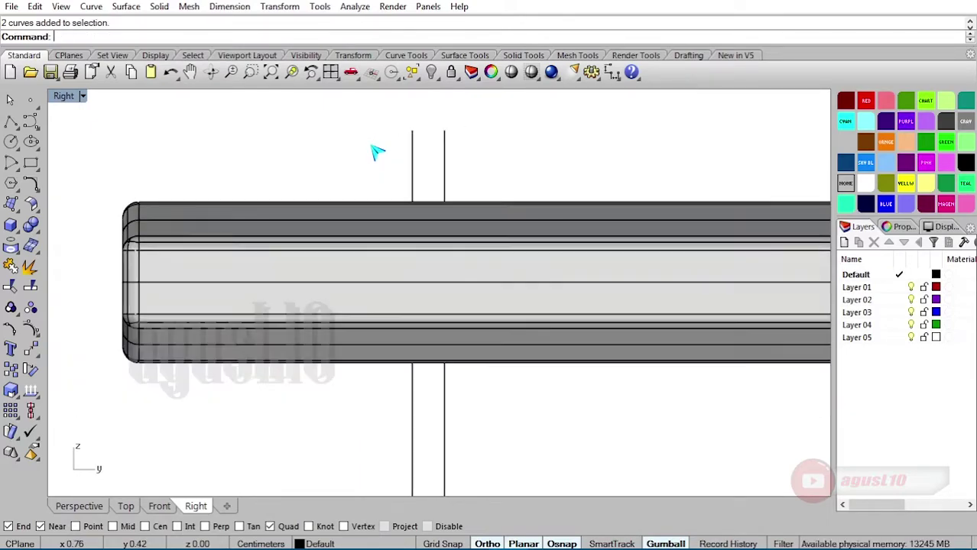
click(309, 214)
click(98, 257)
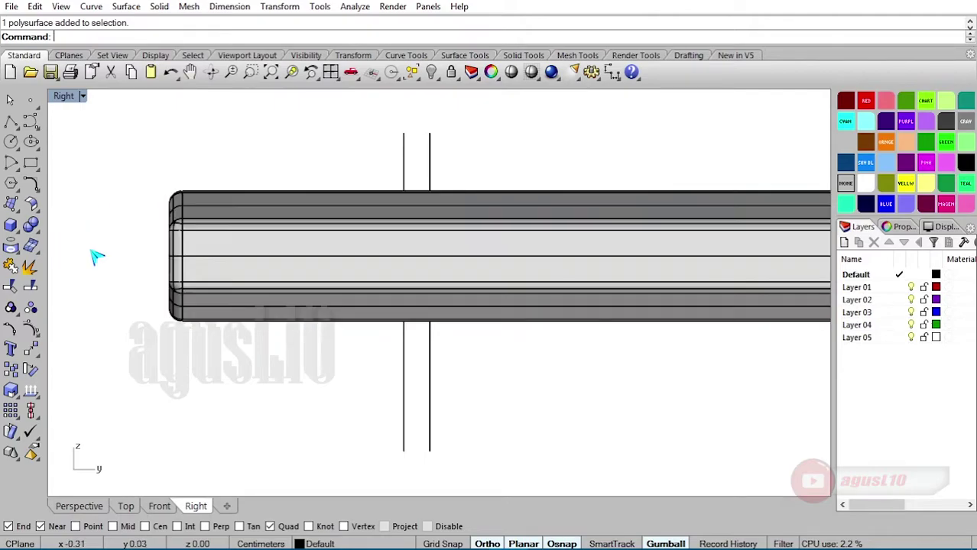
Split the pencil body with the two vertical lines into an end piece, a narrow band and the main body.
click(32, 287)
click(303, 237)
scroll(439, 183, up, 1)
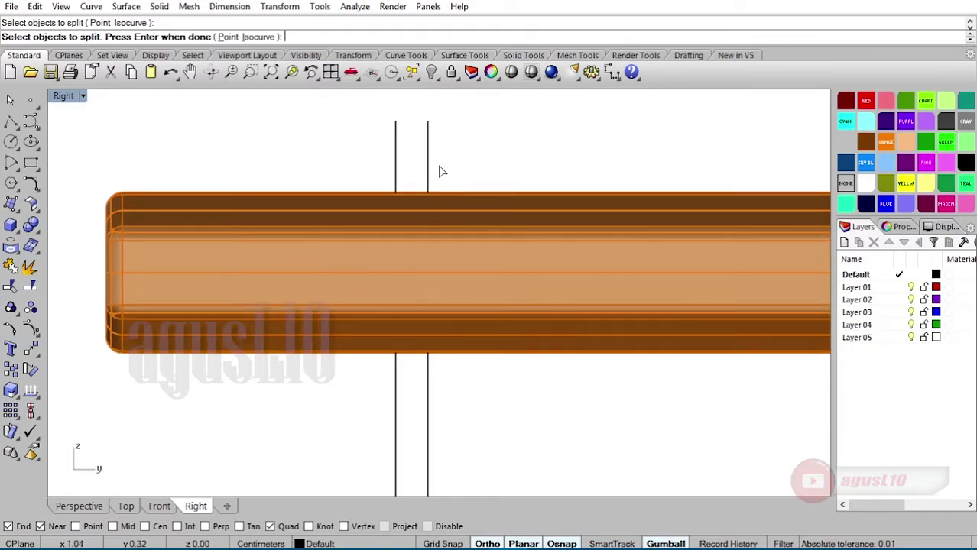
key(Return)
click(427, 145)
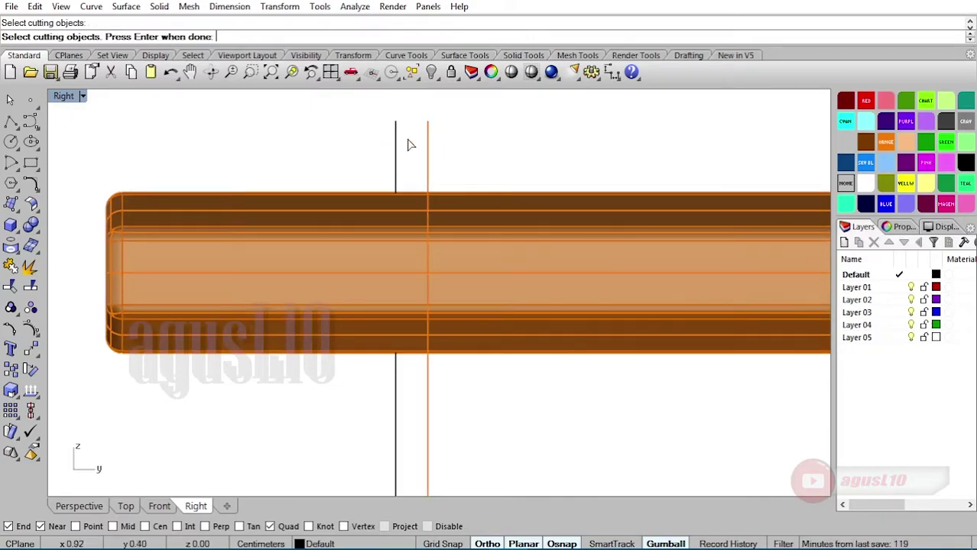
click(395, 148)
key(Return)
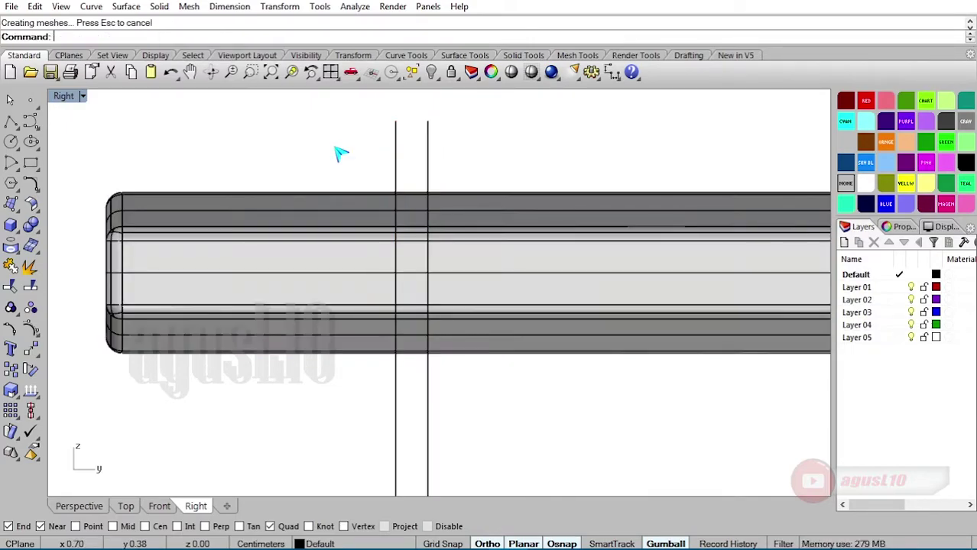
click(325, 202)
click(409, 212)
click(483, 210)
click(487, 149)
Delete both vertical cutting lines.
drag(390, 136, 367, 132)
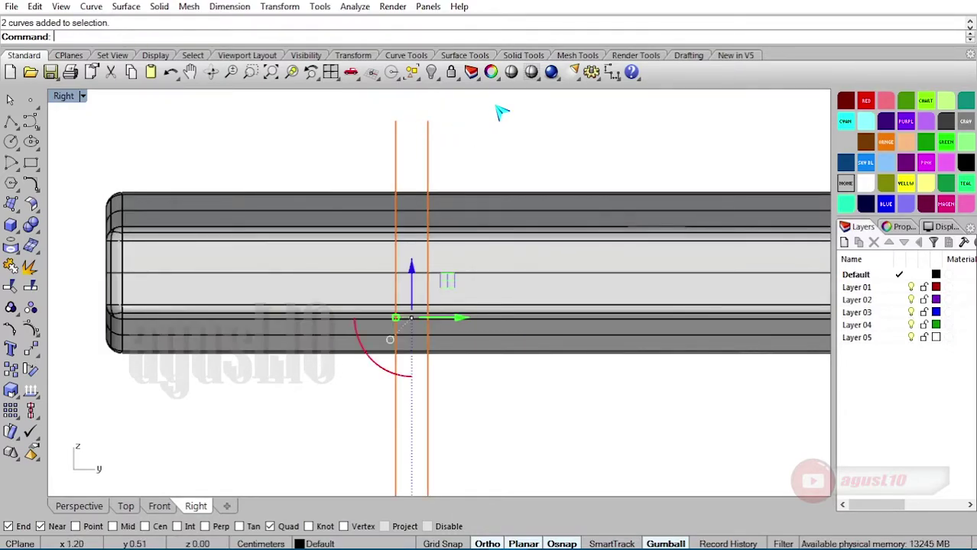
key(Delete)
scroll(502, 139, down, 7)
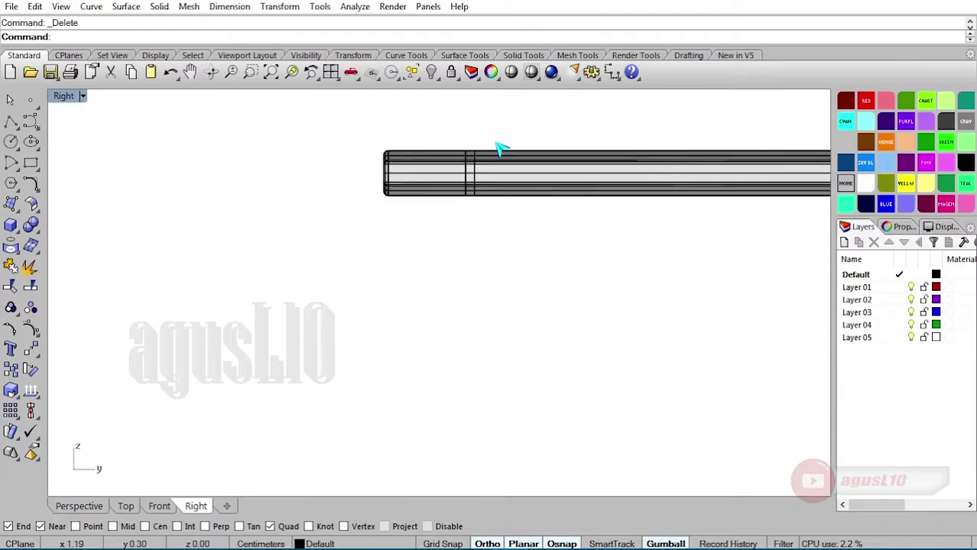
Orbit around the pencil and preview it shaded without wires.
mouse_move(640, 181)
ctrl+shift+right_down()
mouse_move(360, 233)
mouse_move(464, 212)
mouse_move(397, 266)
mouse_move(526, 116)
ctrl+shift+right_up()
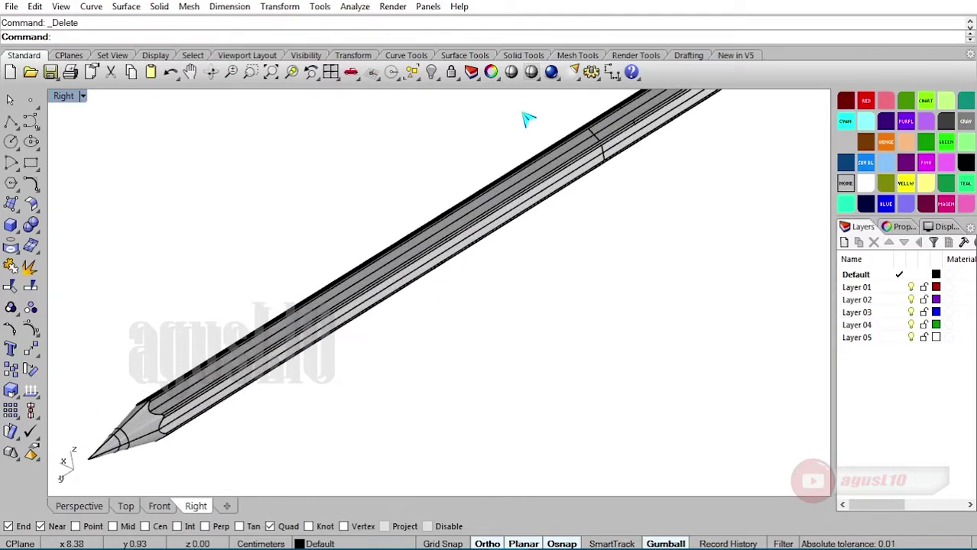
click(530, 75)
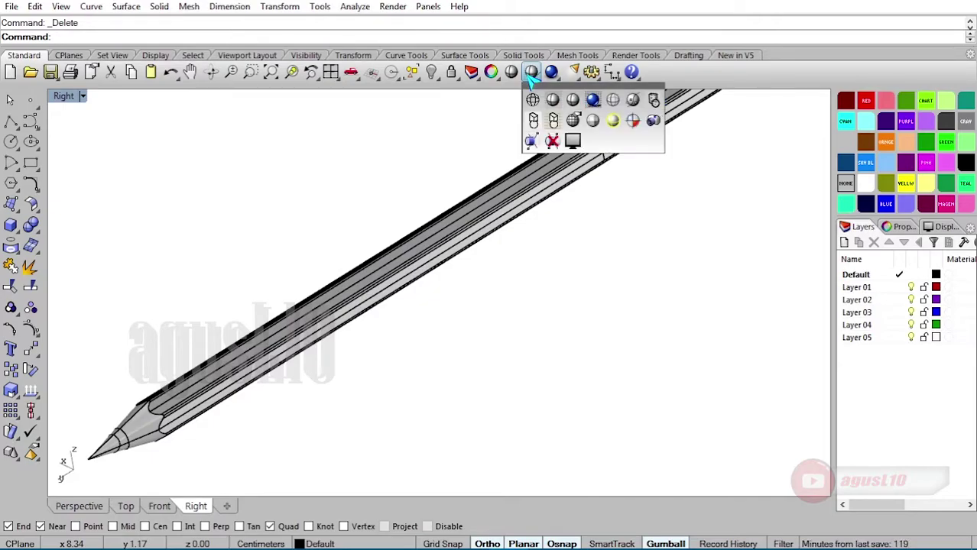
click(594, 101)
mouse_move(593, 245)
ctrl+shift+right_down()
mouse_move(540, 216)
mouse_move(517, 256)
ctrl+shift+right_up()
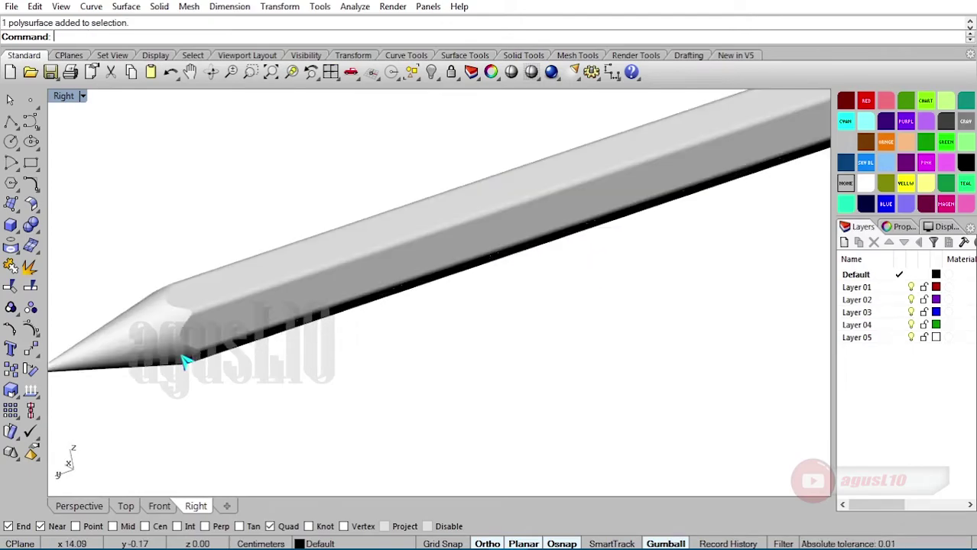
Extract the wood cone surface from the pencil's main body polysurface, without keeping a copy.
mouse_move(181, 356)
right_down()
mouse_move(277, 319)
mouse_move(344, 348)
mouse_move(375, 277)
mouse_move(294, 273)
right_up()
click(314, 371)
click(263, 284)
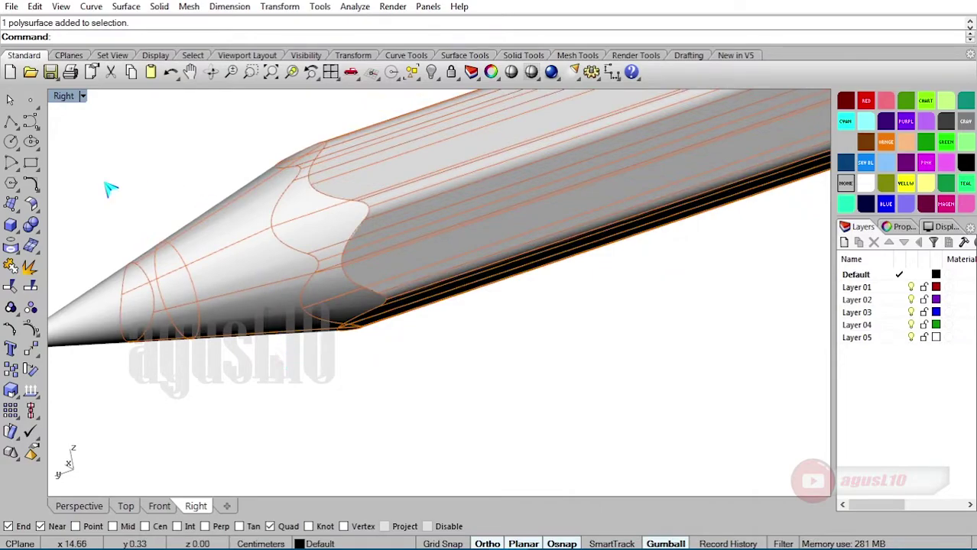
right_click(30, 266)
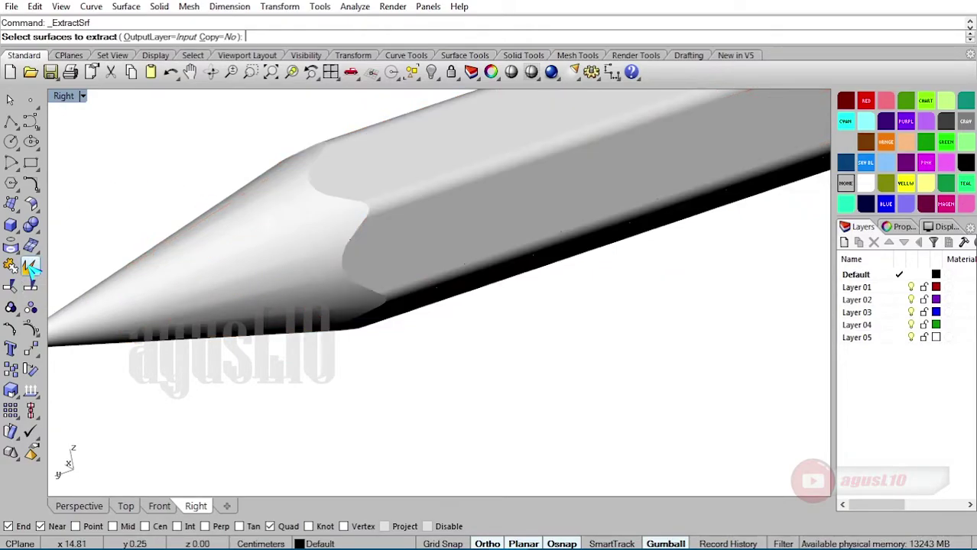
click(220, 288)
right_drag(221, 286, 262, 302)
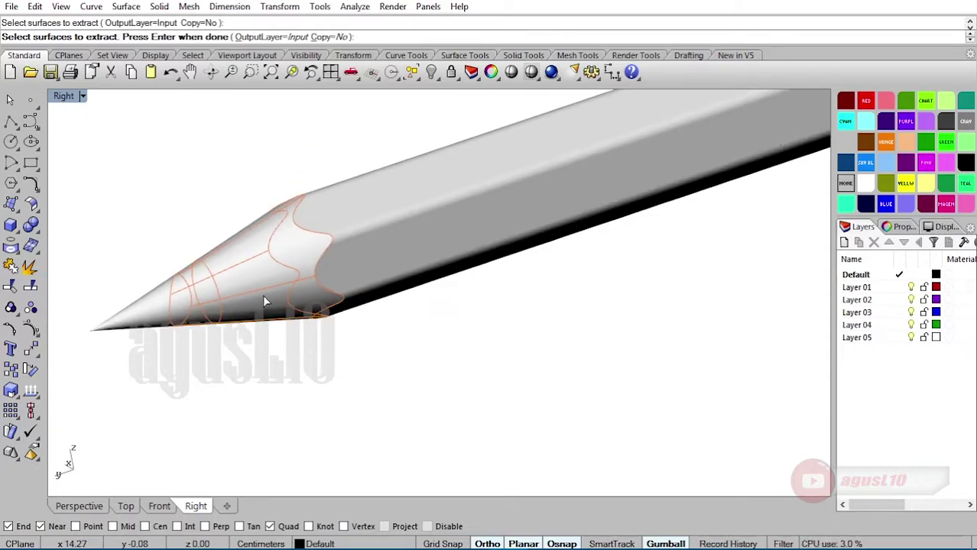
scroll(263, 297, up, 4)
right_click(263, 297)
click(270, 401)
Select the pencil body and the sharpened cone in turn to check that they are separate objects.
click(343, 277)
click(371, 312)
click(263, 293)
click(310, 373)
click(393, 245)
click(361, 364)
scroll(361, 364, down, 15)
scroll(616, 239, up, 4)
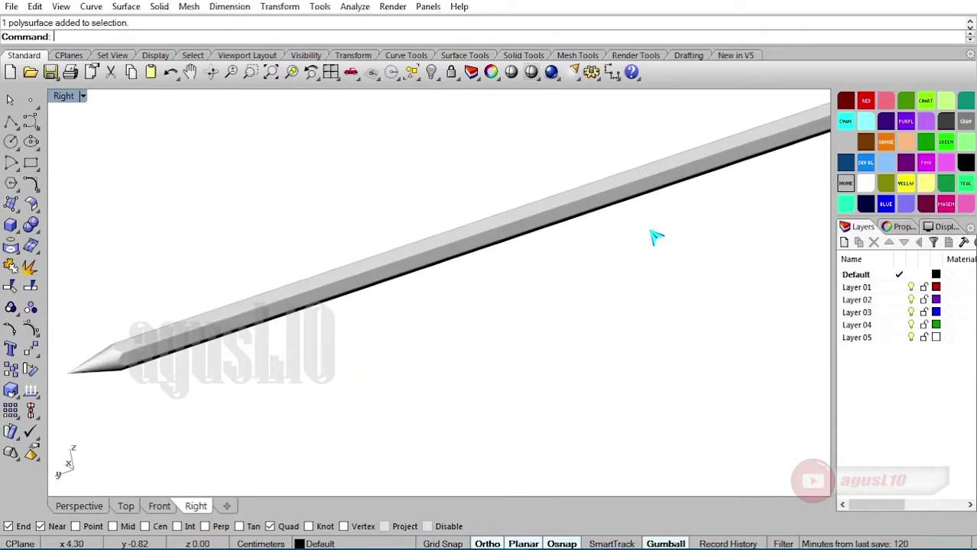
Assign the main pencil body its material by object and set the material colour to blue.
click(902, 227)
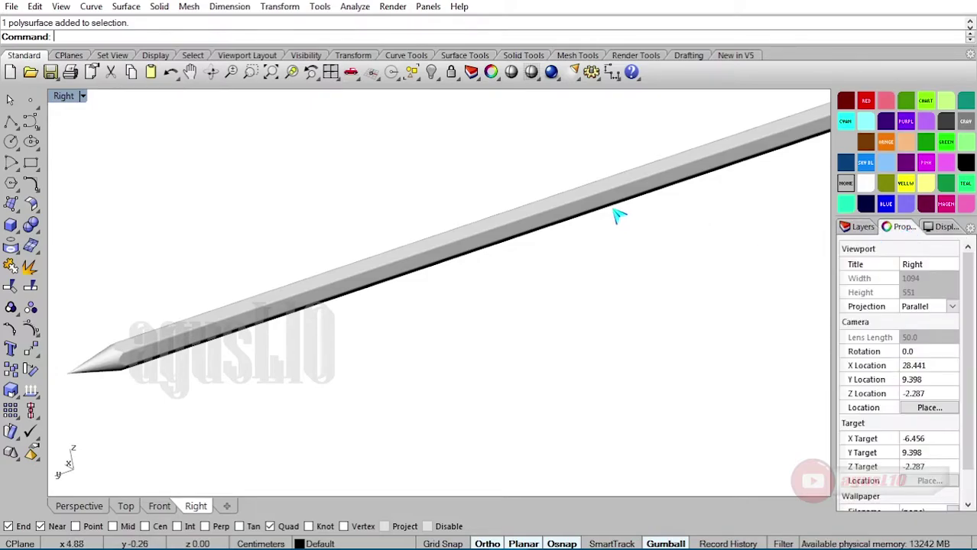
click(641, 197)
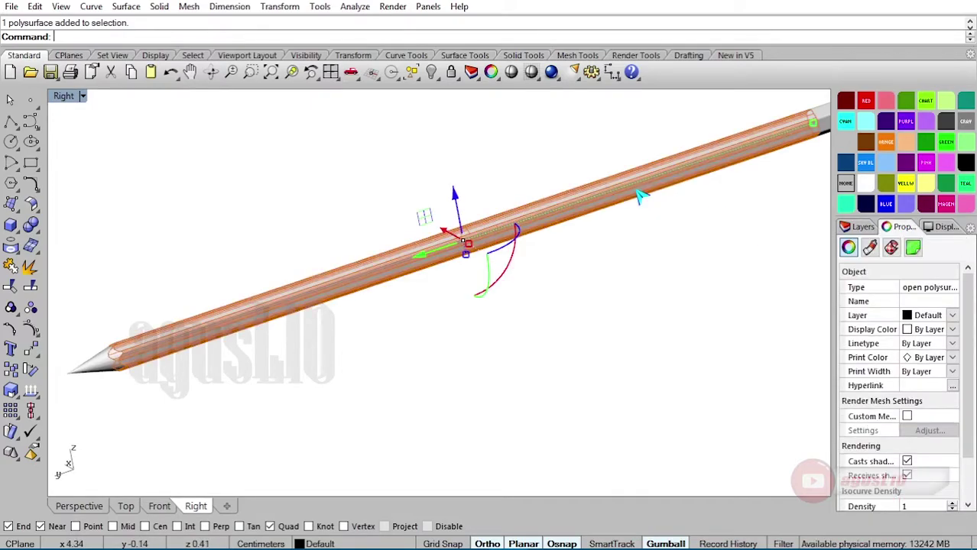
click(870, 249)
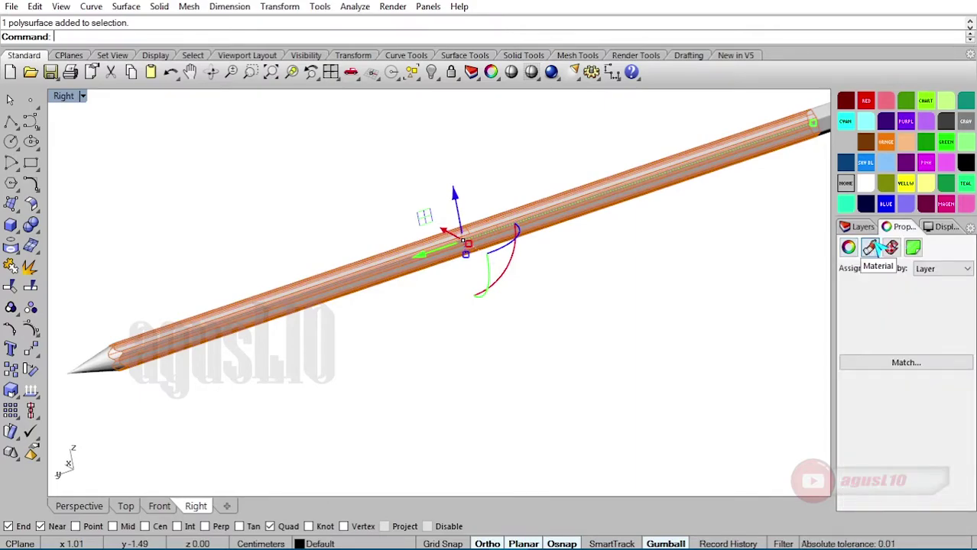
click(953, 269)
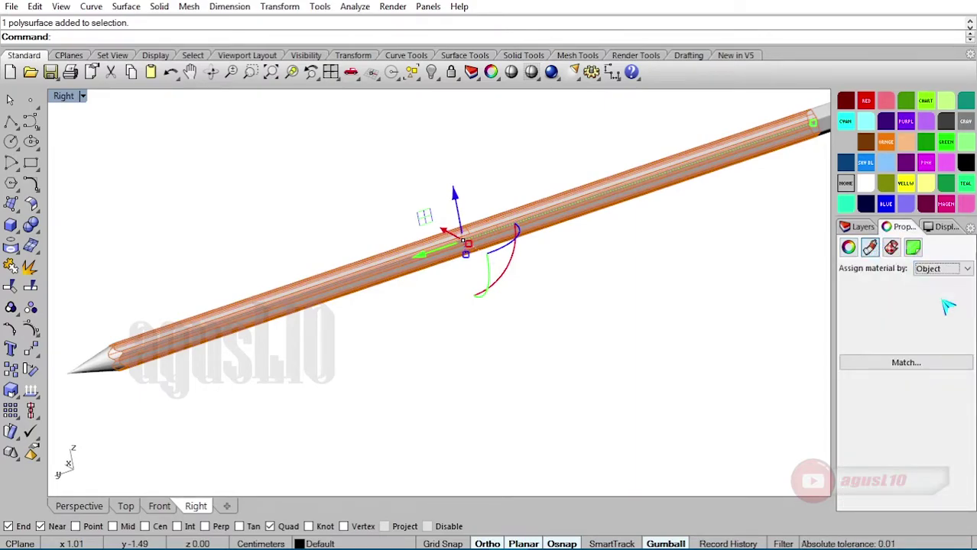
click(929, 302)
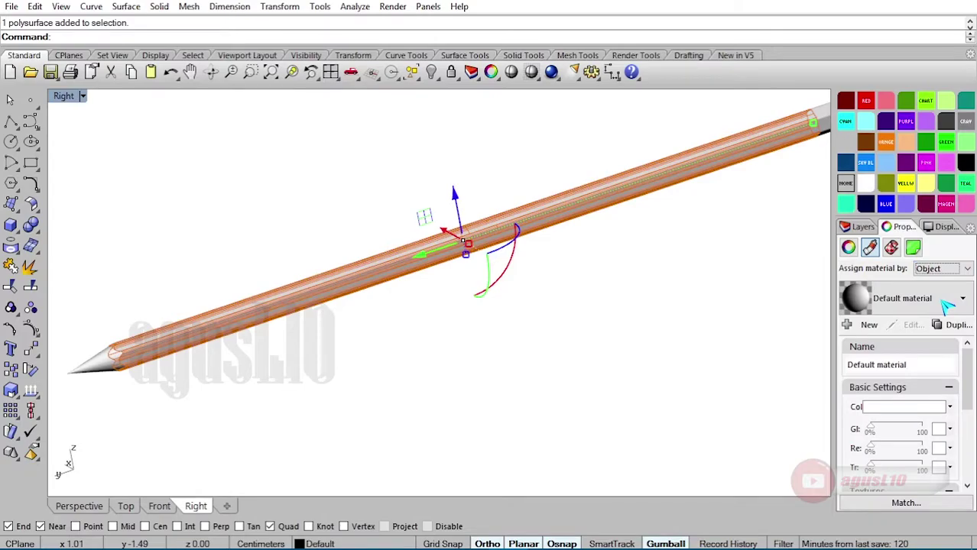
click(907, 407)
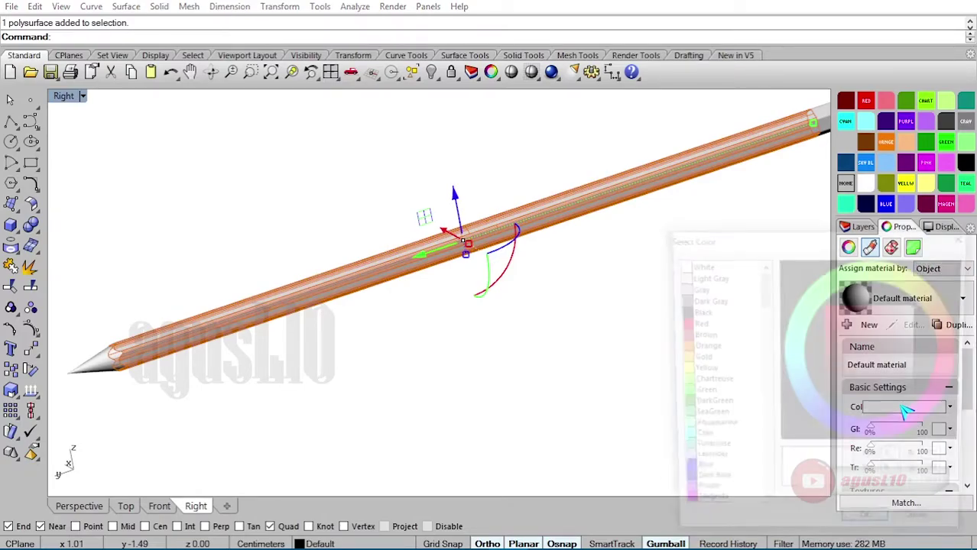
click(836, 430)
drag(852, 321, 855, 312)
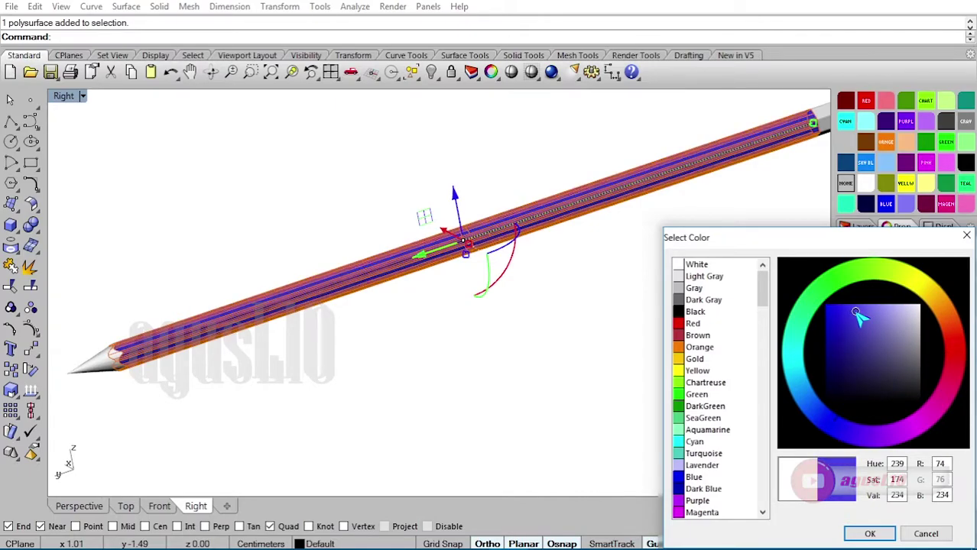
click(870, 534)
click(600, 393)
Assign the wood cone its material by object and set its colour to a tan shade, RGB 205, 179, 139.
scroll(587, 297, down, 4)
right_drag(615, 289, 580, 305)
right_drag(241, 357, 371, 331)
scroll(373, 331, up, 6)
scroll(376, 336, up, 2)
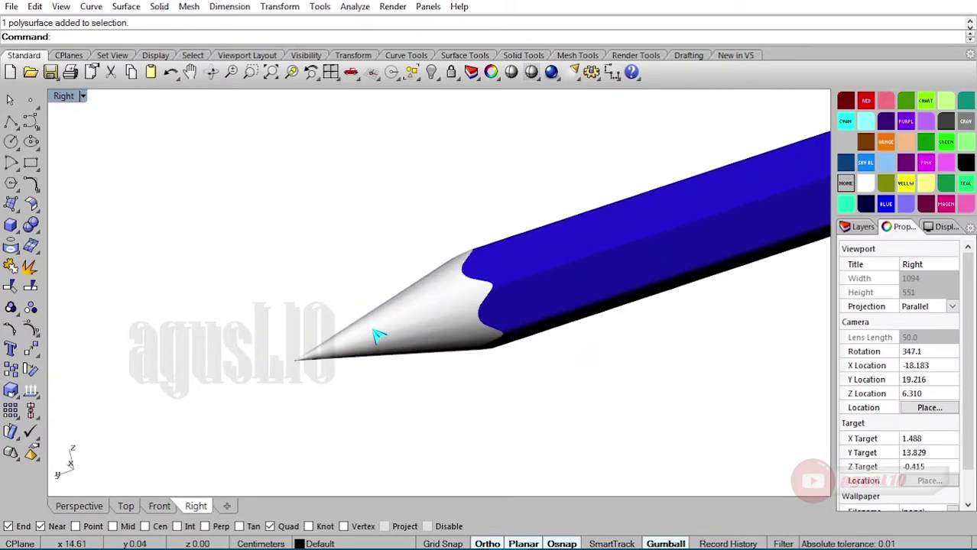
ctrl+shift+click(443, 315)
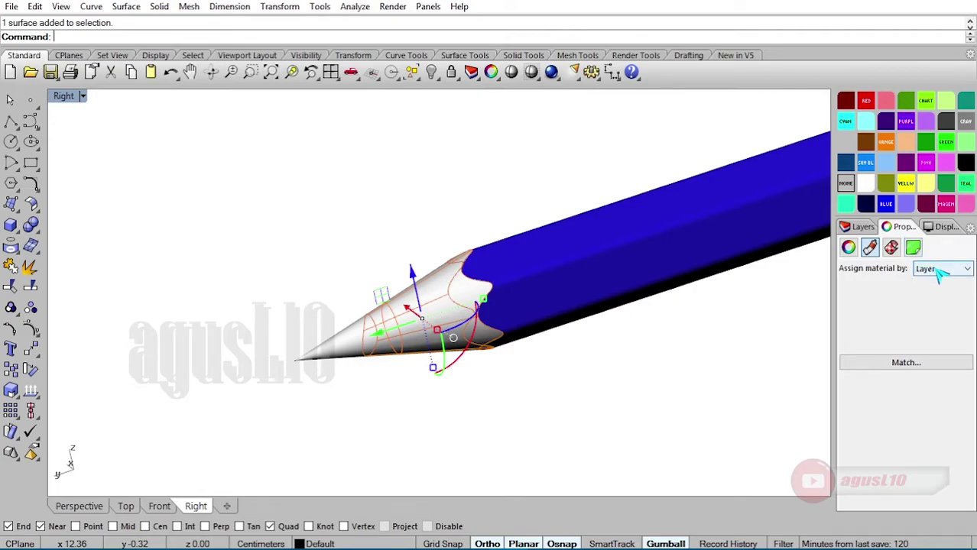
click(943, 268)
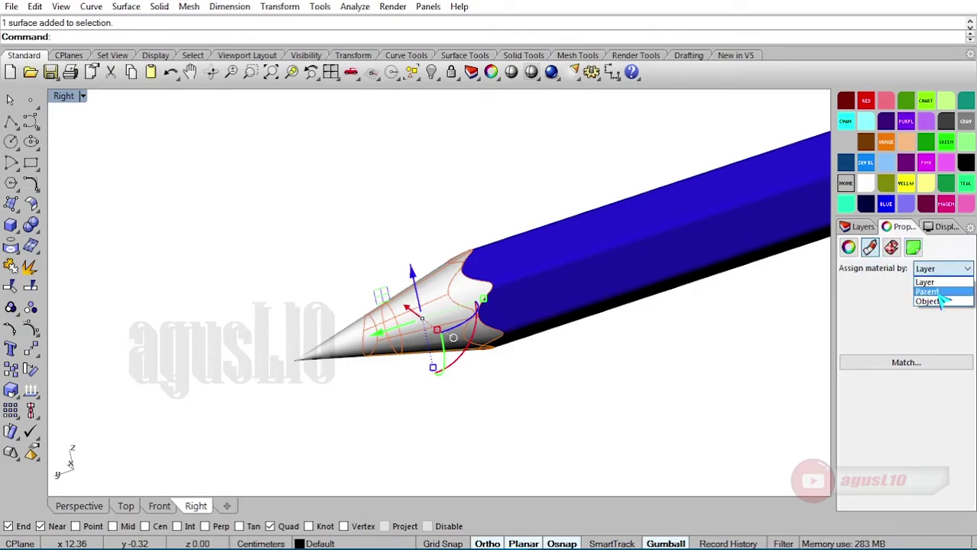
click(945, 303)
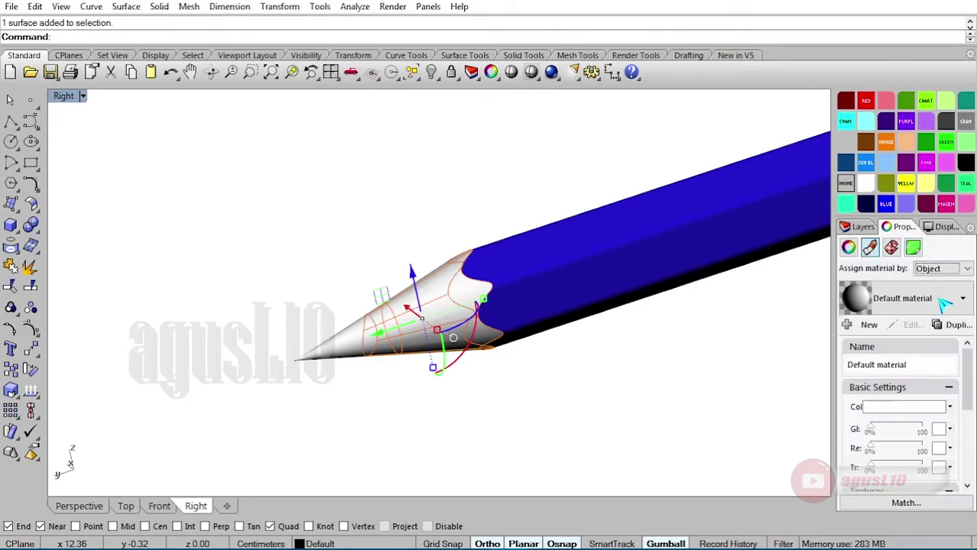
click(901, 407)
drag(766, 295, 767, 396)
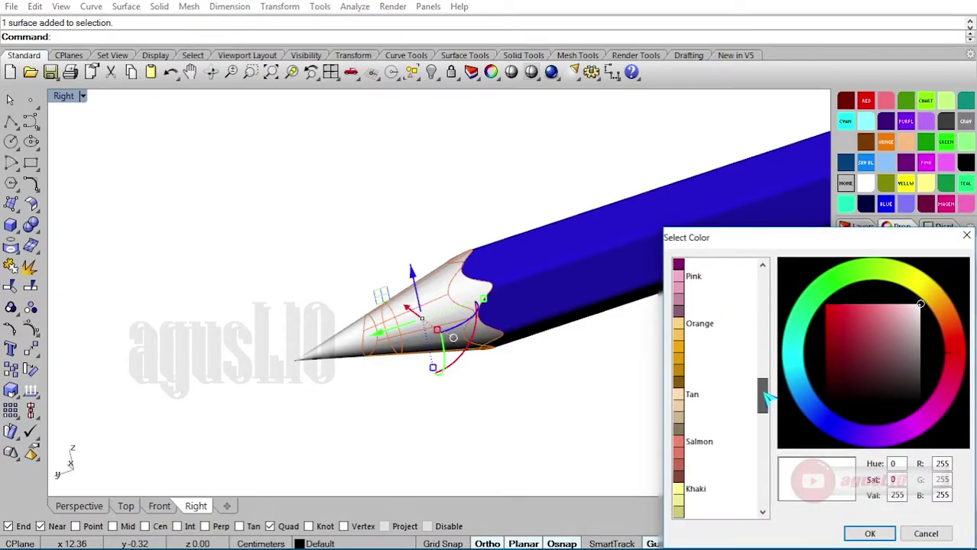
click(683, 423)
click(870, 534)
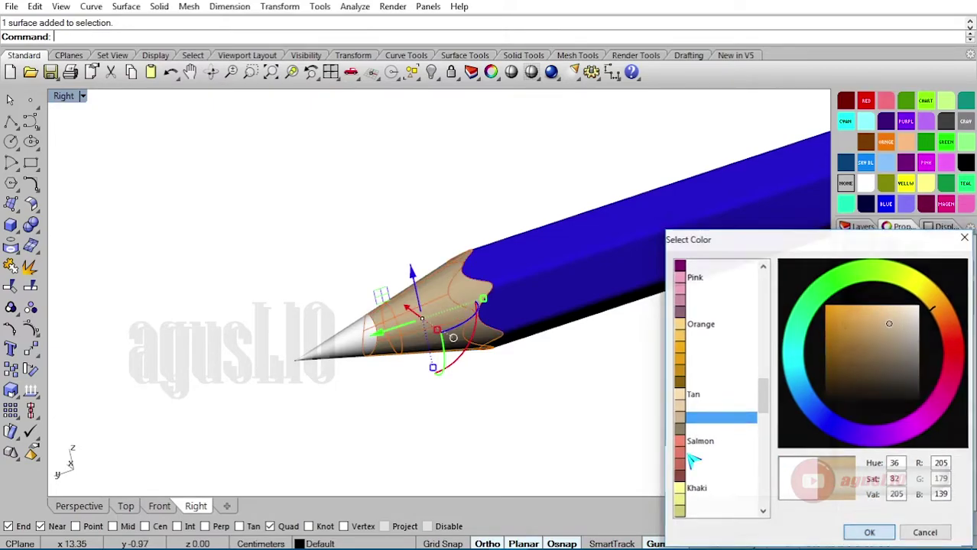
Assign the lead tip its material by object and give it a near-black colour.
scroll(520, 321, down, 4)
scroll(482, 326, up, 5)
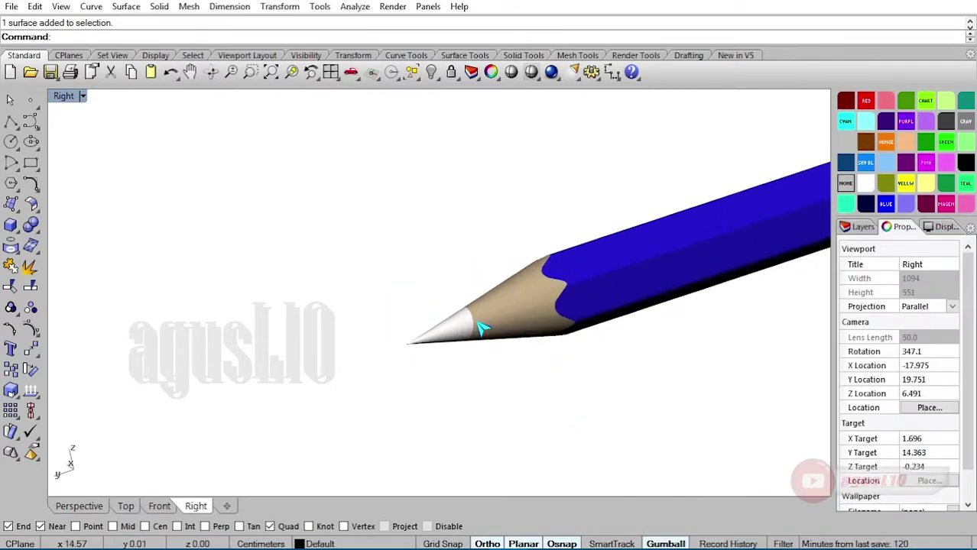
click(440, 341)
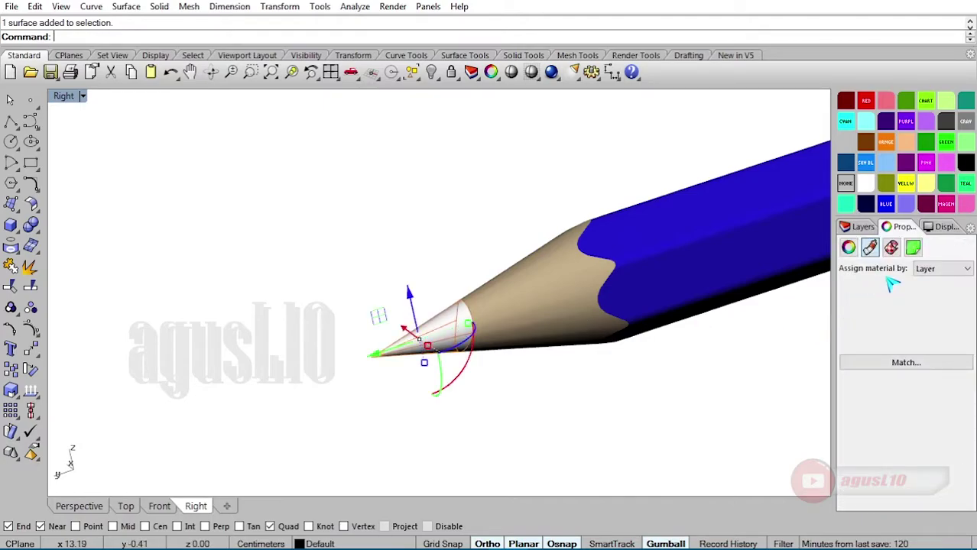
click(935, 280)
click(934, 304)
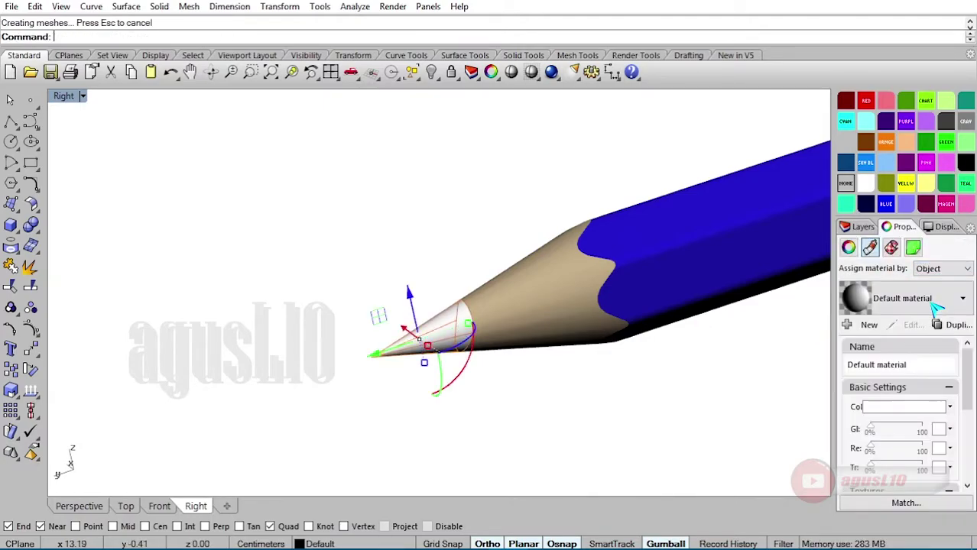
click(896, 409)
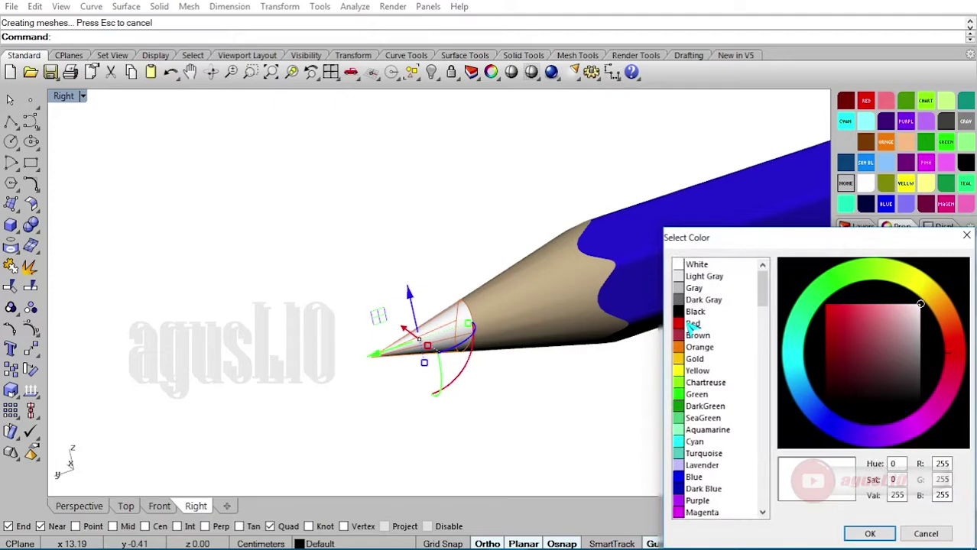
click(705, 312)
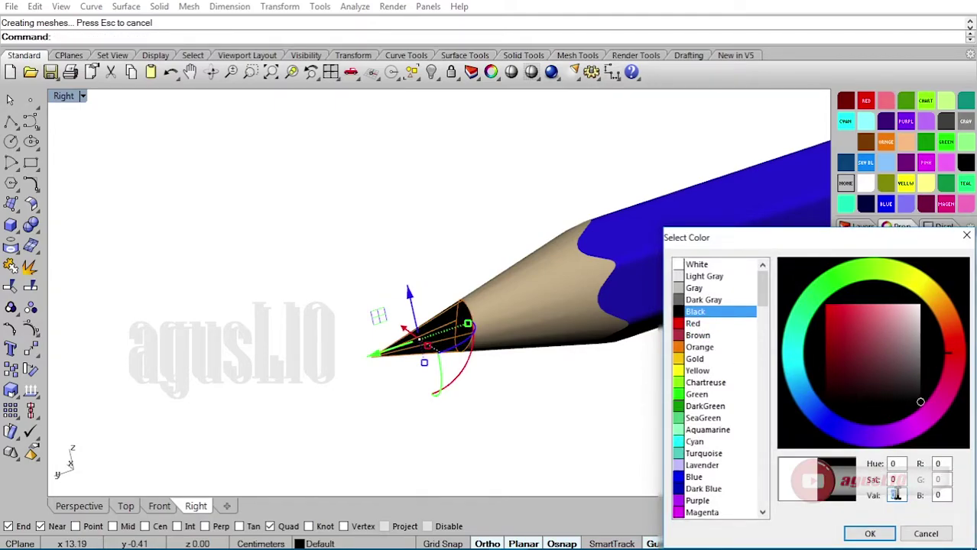
click(869, 534)
click(676, 470)
Assign the rounded end piece its material by object, reusing the lead's dark New material 003.
scroll(455, 350, up, 5)
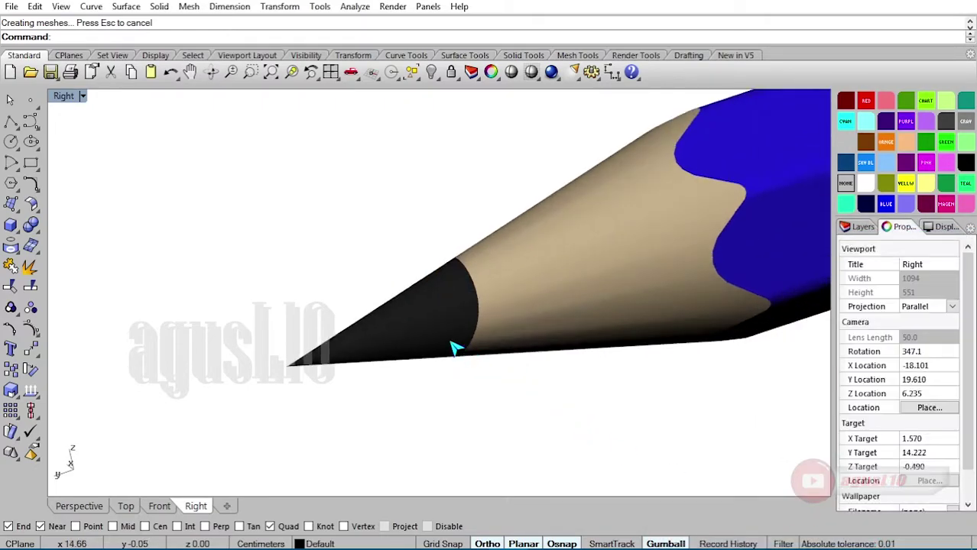
scroll(463, 336, down, 8)
scroll(537, 310, up, 7)
scroll(435, 328, down, 7)
scroll(512, 304, up, 2)
scroll(512, 304, down, 7)
right_drag(599, 292, 563, 304)
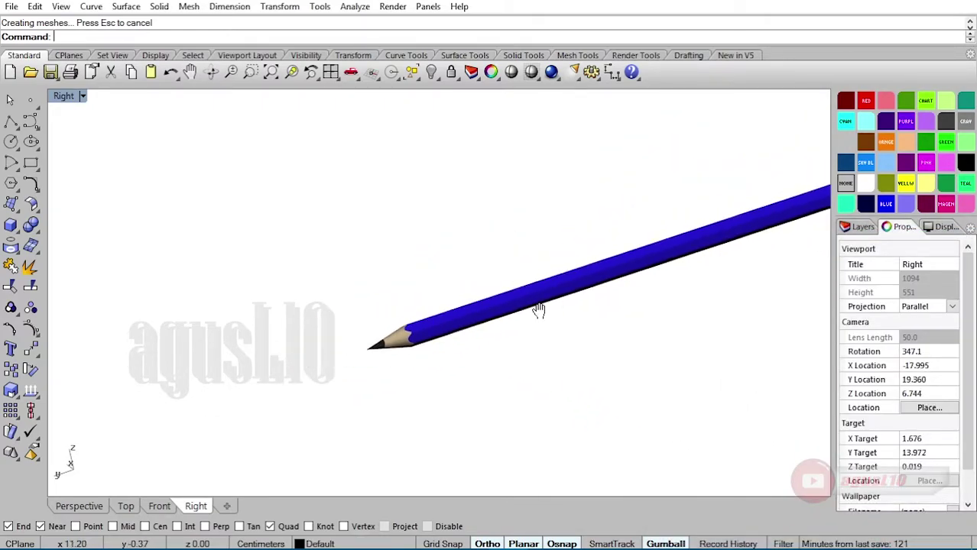
scroll(604, 307, down, 3)
scroll(694, 275, up, 5)
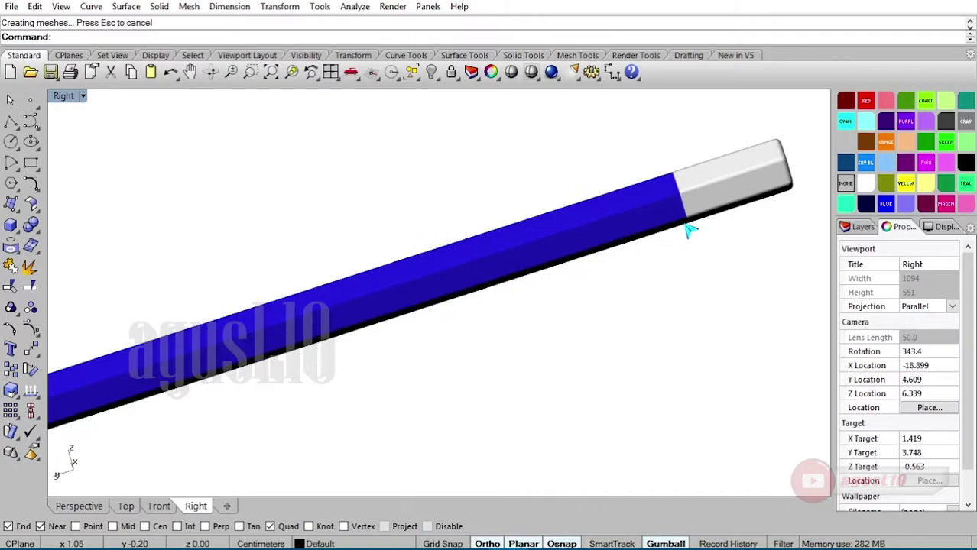
scroll(688, 229, up, 2)
scroll(634, 223, down, 2)
click(673, 220)
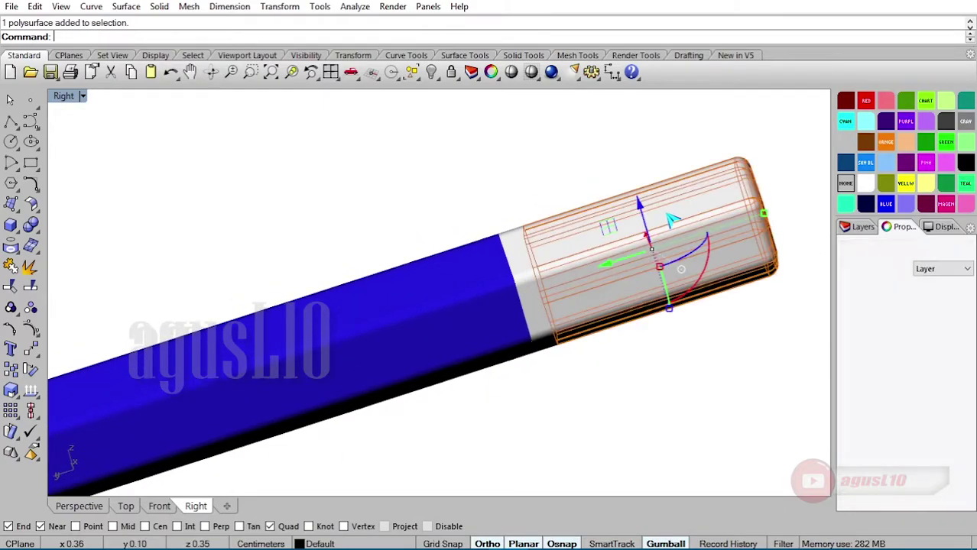
scroll(670, 218, up, 2)
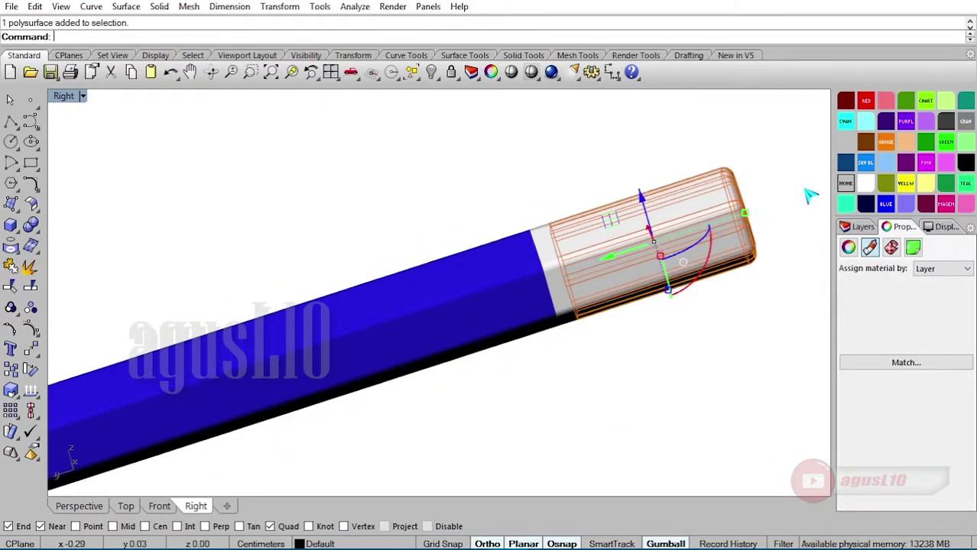
click(944, 269)
click(928, 307)
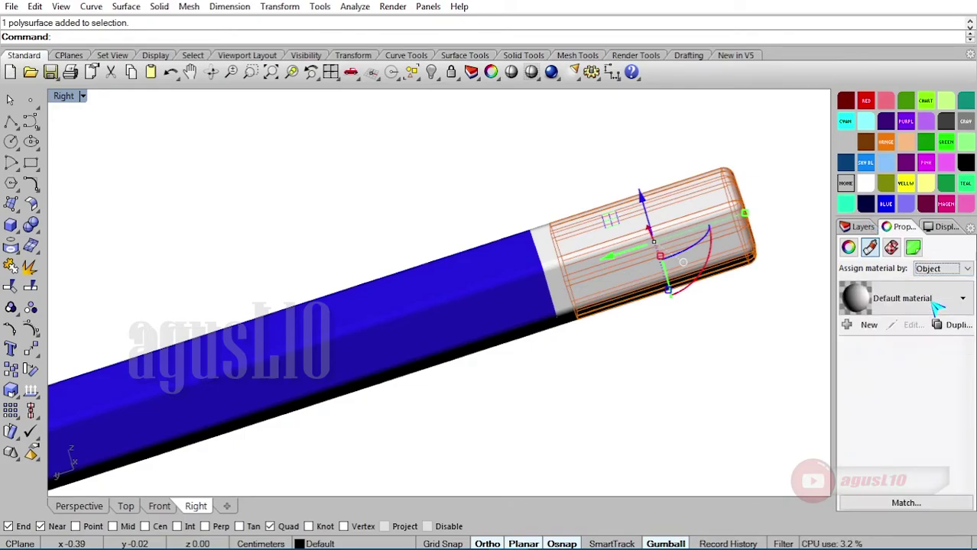
click(952, 303)
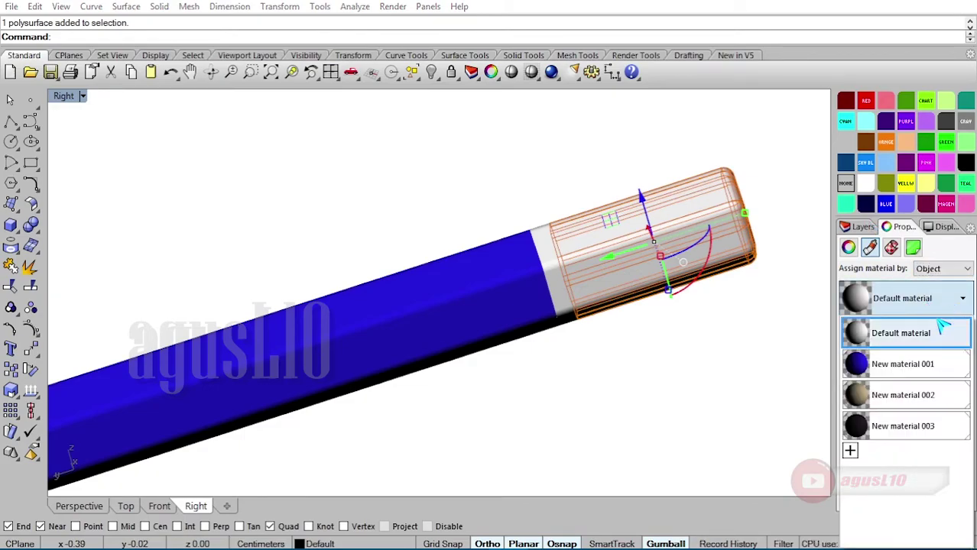
click(912, 428)
key(Escape)
Orbit around the pencil's rounded end to examine the dark end piece, the narrow band and the blue body.
scroll(683, 282, down, 4)
ctrl+shift+right_drag(683, 281, 680, 371)
scroll(622, 293, up, 10)
click(589, 254)
click(632, 380)
scroll(608, 244, down, 10)
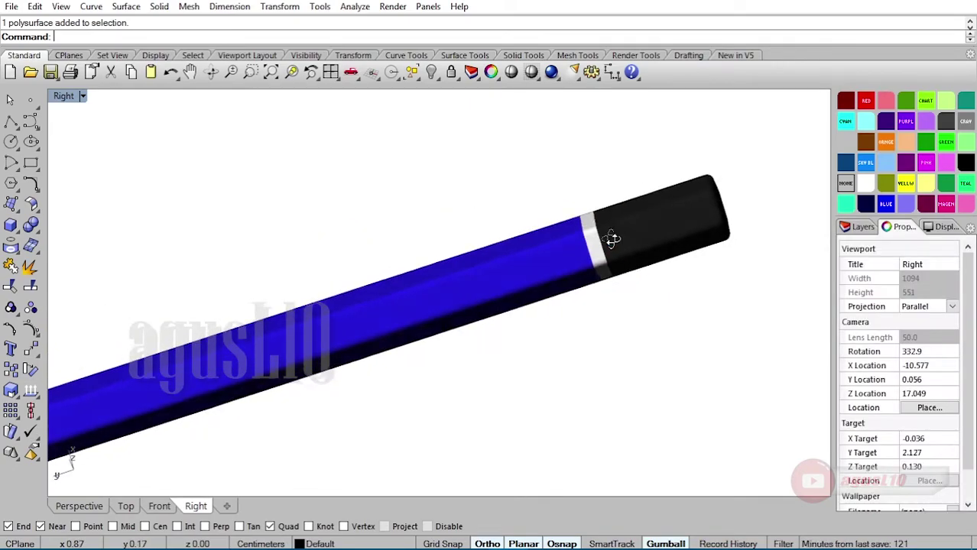
ctrl+shift+right_drag(611, 240, 678, 267)
scroll(554, 295, down, 7)
mouse_move(555, 294)
right_down()
mouse_move(672, 253)
mouse_move(685, 231)
mouse_move(561, 263)
right_up()
scroll(699, 226, up, 8)
scroll(679, 229, down, 12)
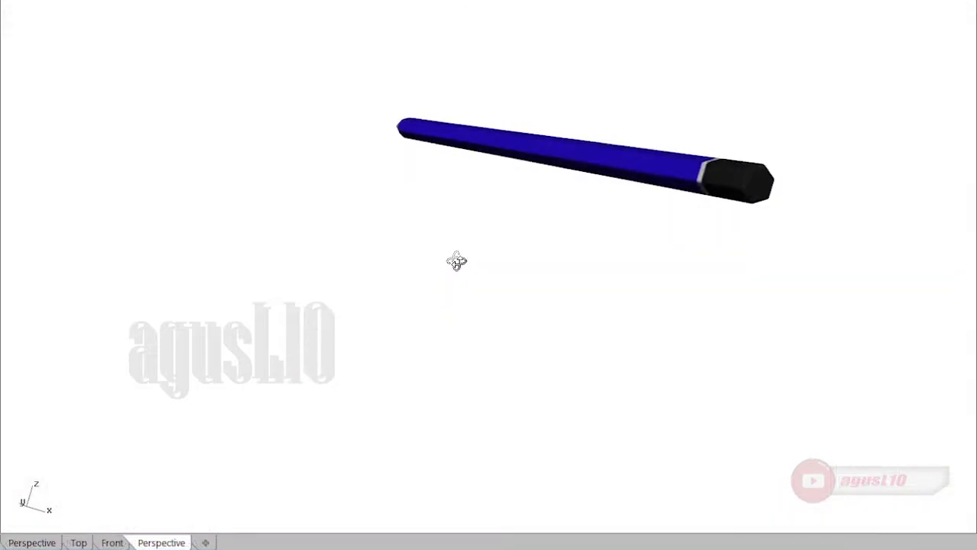
Review the coloured pencil from end to sharpened tip and frame the whole pencil diagonally in the view.
mouse_move(456, 262)
right_down()
mouse_move(650, 275)
mouse_move(687, 319)
mouse_move(712, 200)
mouse_move(734, 232)
right_up()
right_drag(668, 197, 607, 231)
scroll(607, 230, down, 6)
scroll(336, 256, up, 10)
right_drag(359, 249, 441, 235)
scroll(450, 239, down, 2)
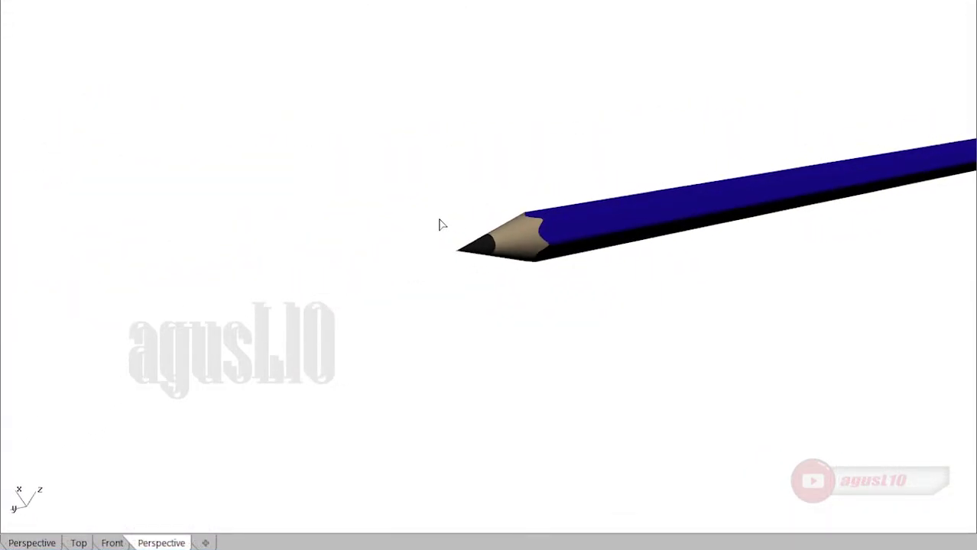
key(ctrl+w)
drag(439, 222, 550, 291)
scroll(558, 294, down, 4)
mouse_move(566, 243)
right_down()
mouse_move(706, 238)
mouse_move(520, 267)
mouse_move(481, 292)
mouse_move(511, 392)
mouse_move(533, 317)
right_up()
scroll(581, 269, down, 4)
shift+right_drag(581, 269, 477, 299)
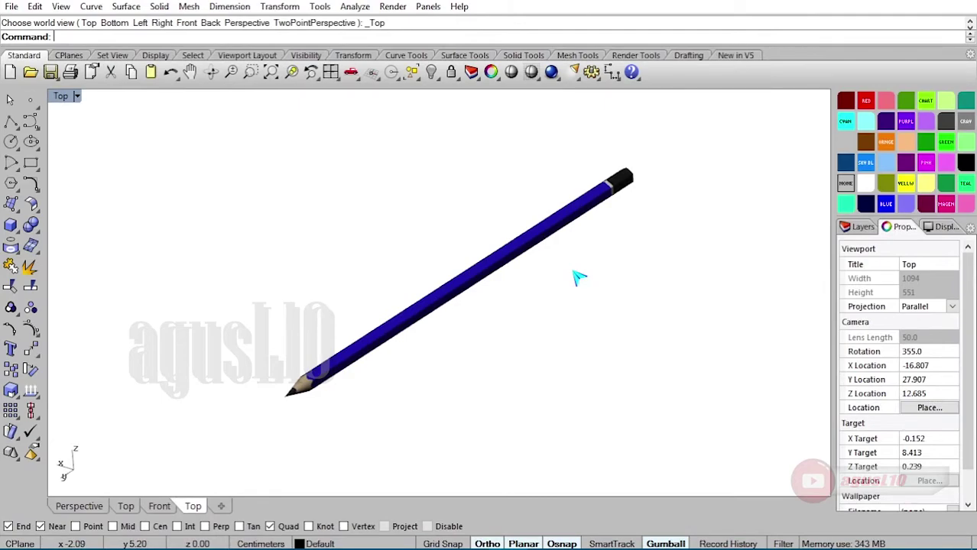